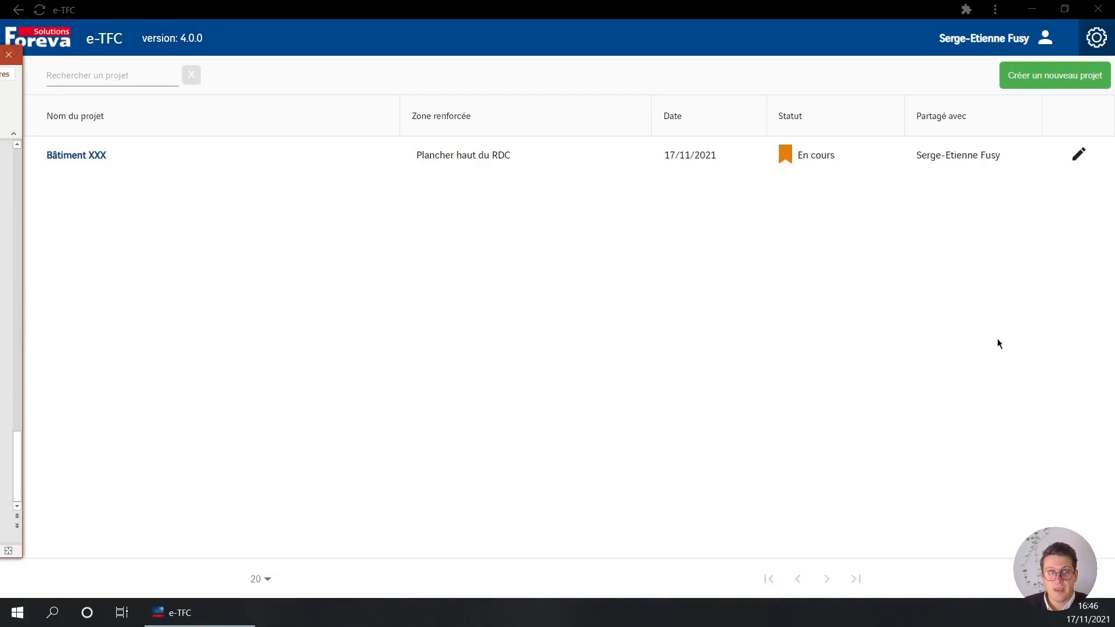
Step: Open the Bâtiment XXX project and add a shear force reinforcement element named Poutre courante
left_click(609, 369)
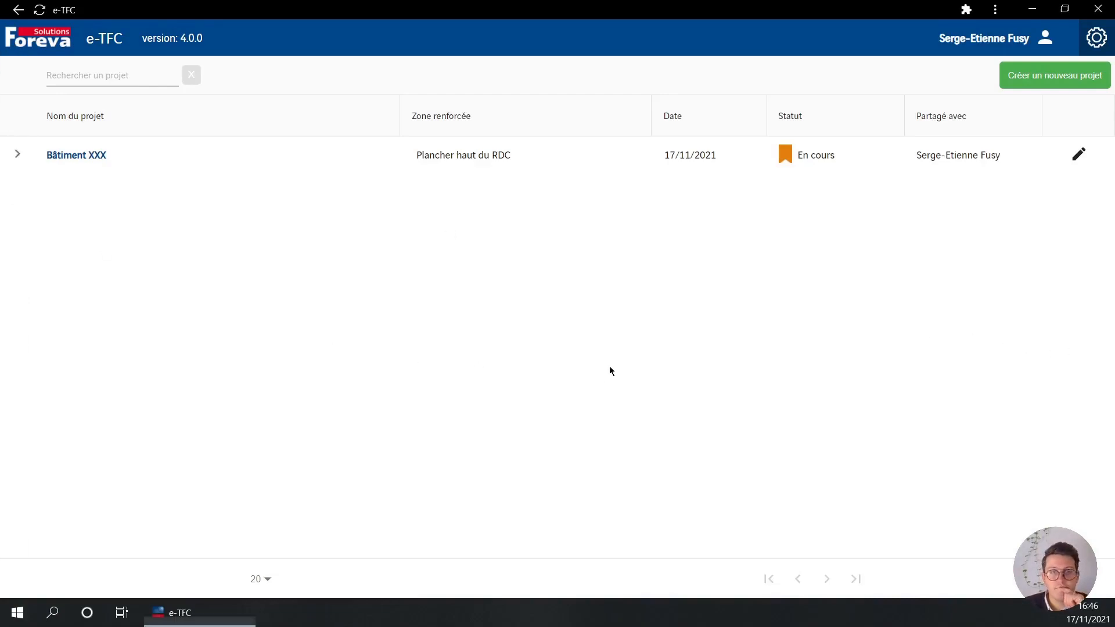
left_click(77, 156)
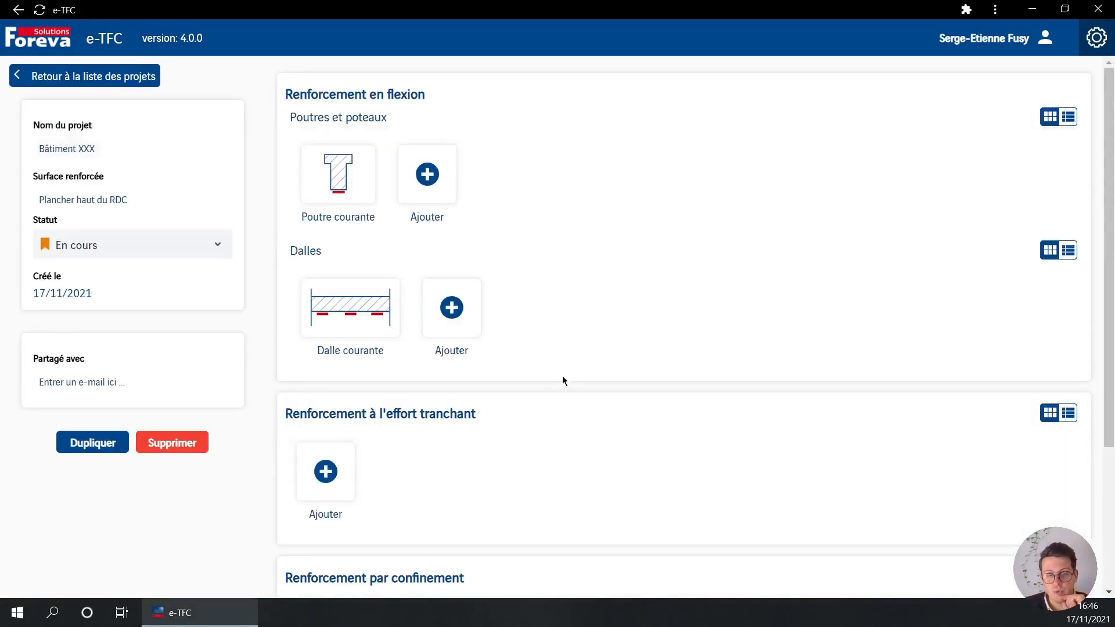
left_click(337, 474)
left_click(577, 263)
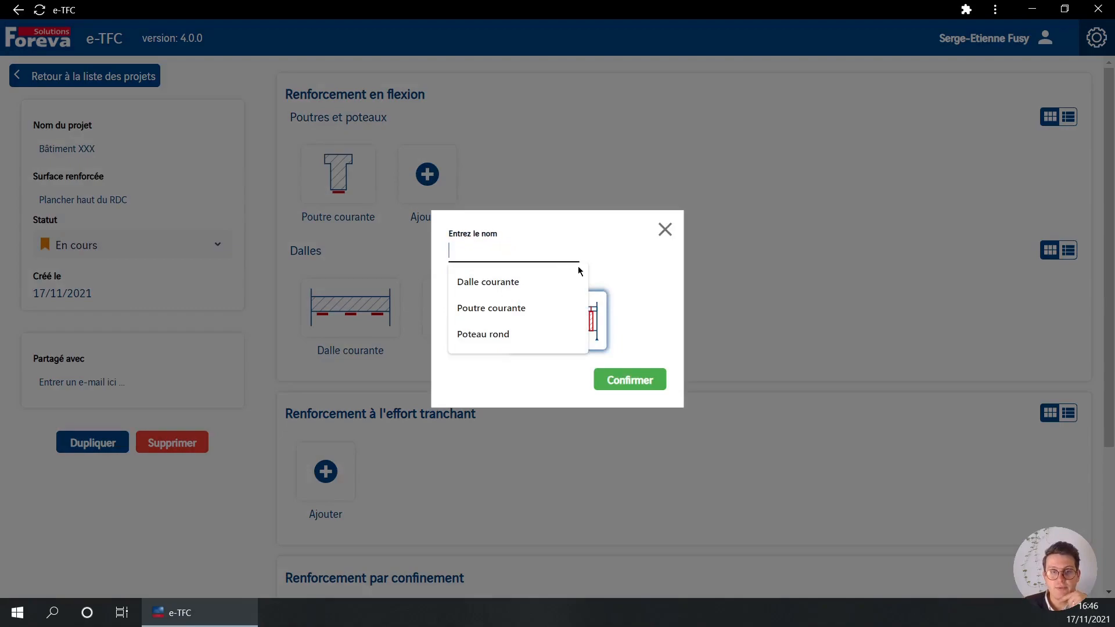
left_click(492, 308)
left_click(633, 385)
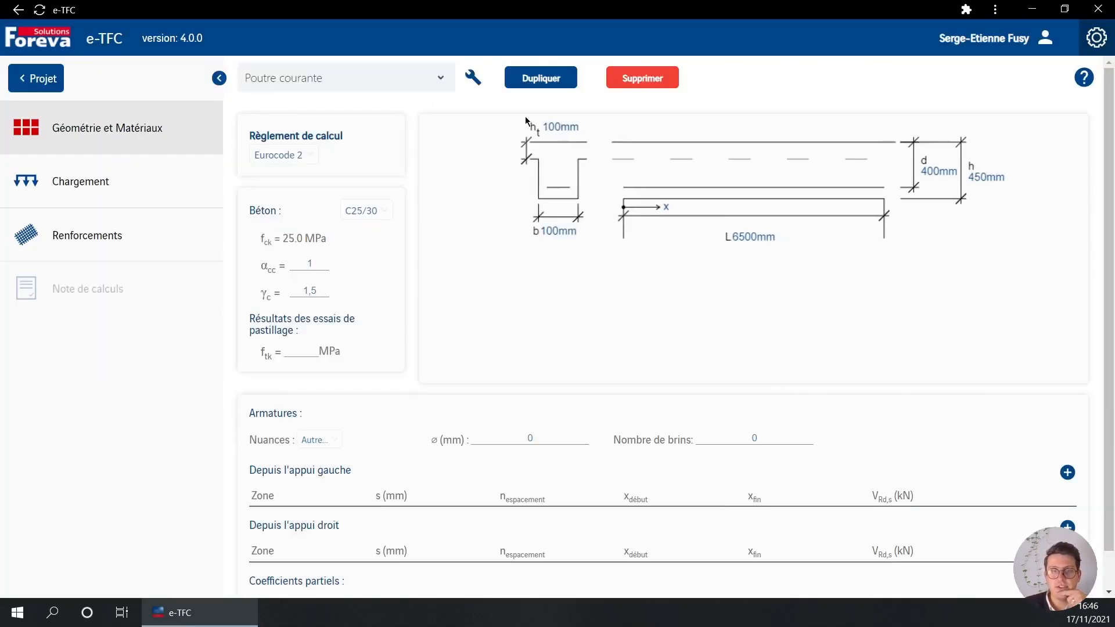
Step: Set the beam section's flange thickness ht to 180 mm and its web width b to 300 mm
left_click(560, 128)
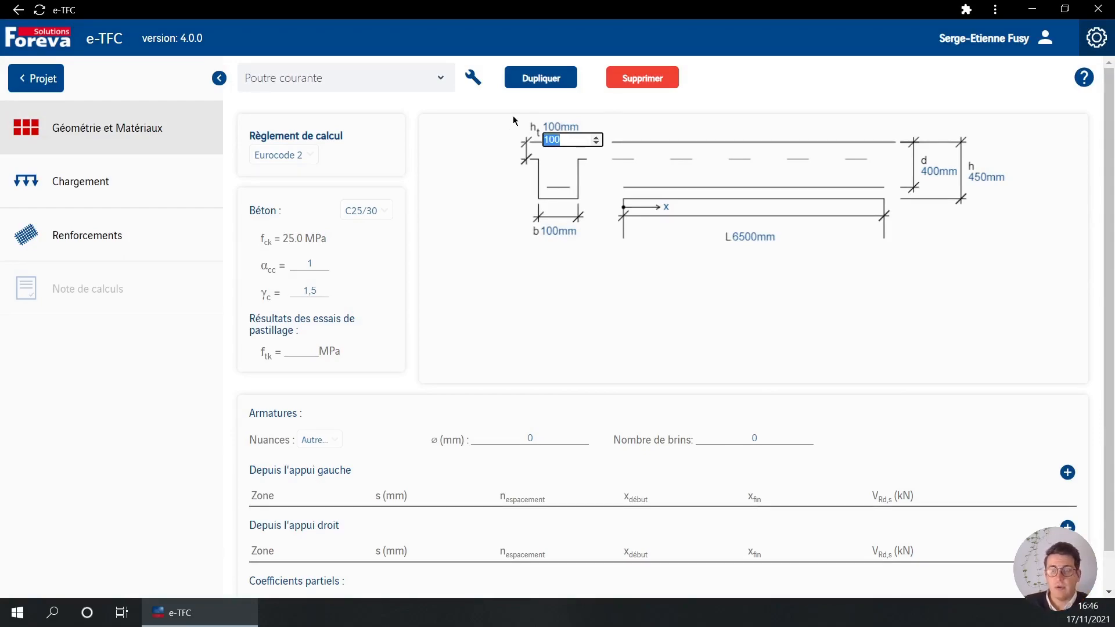
type("18")
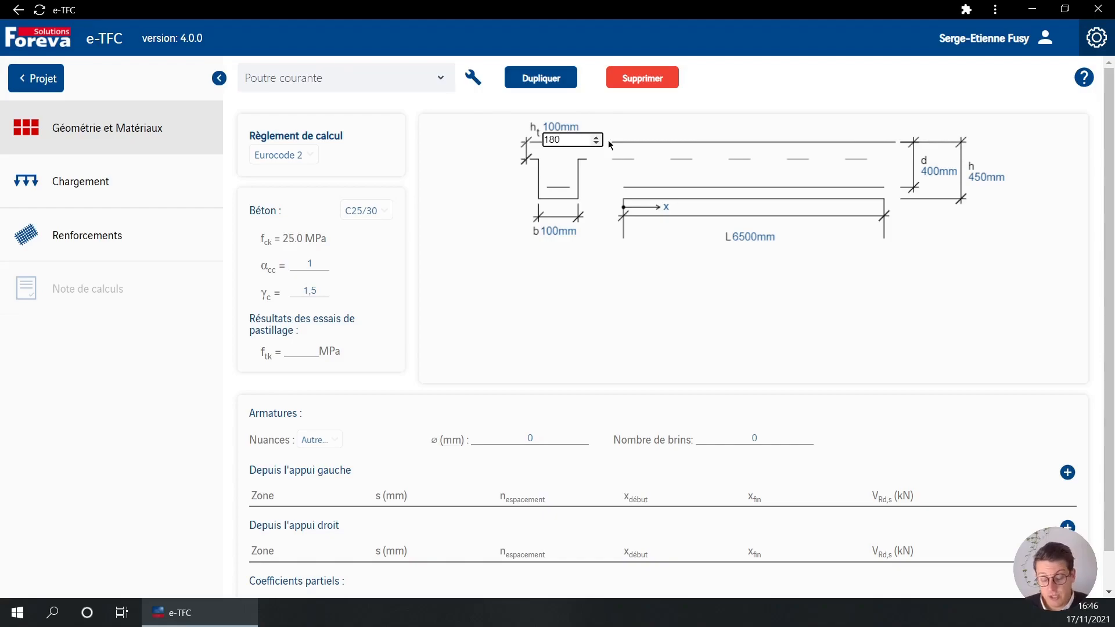
left_click(584, 177)
left_click(555, 232)
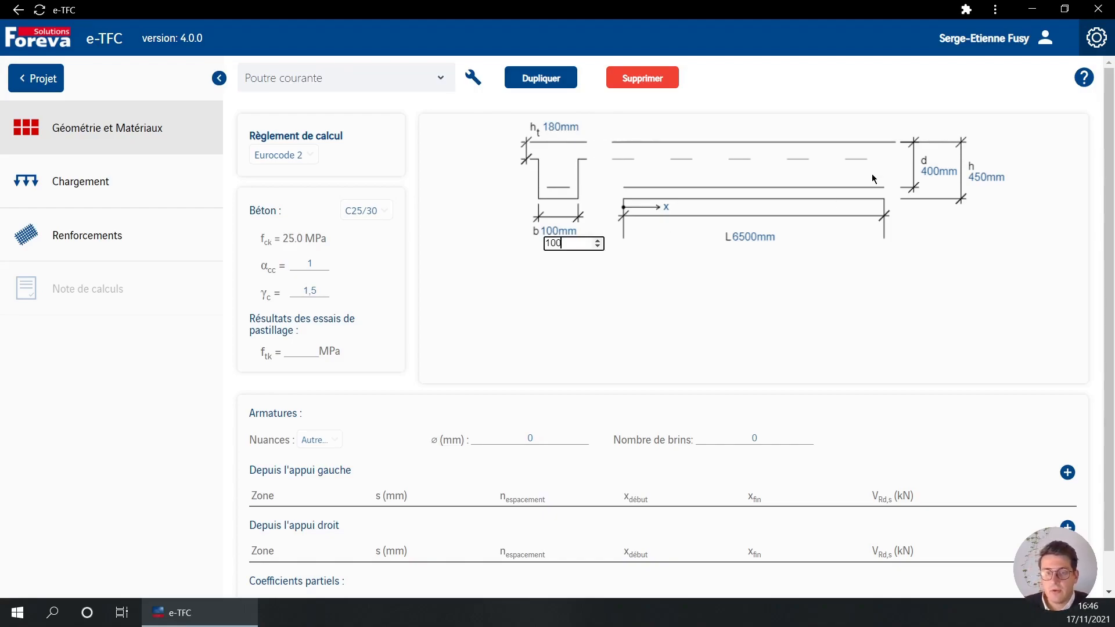
key("BackSpace")
key("BackSpace")
key("BackSpace")
type("300")
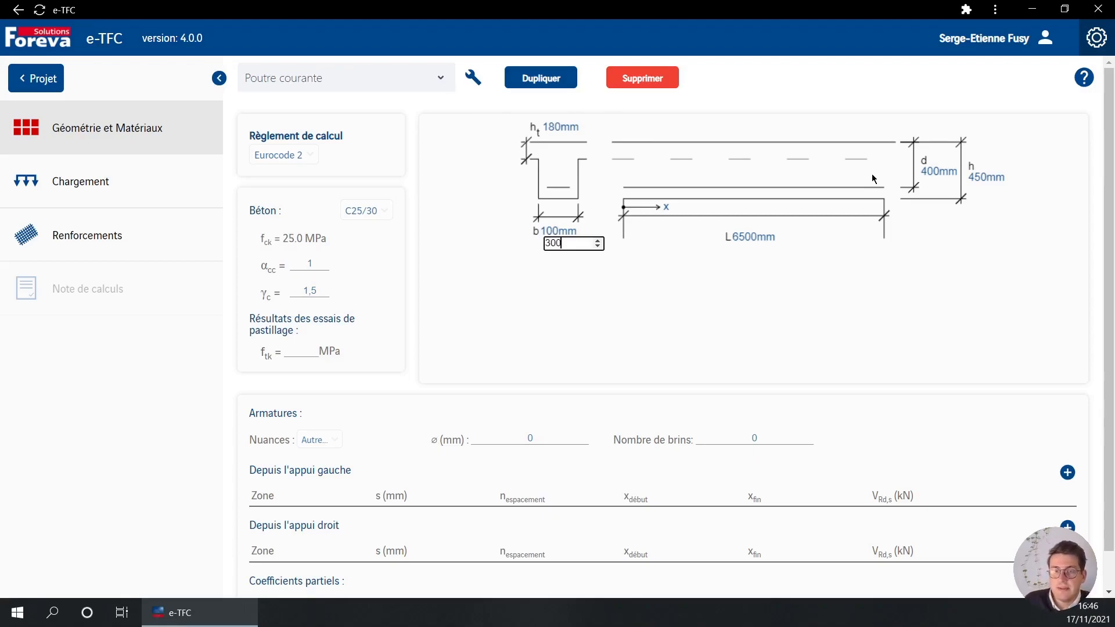
left_click(767, 257)
Step: Set the beam's span length L to 5300 mm
left_click(749, 237)
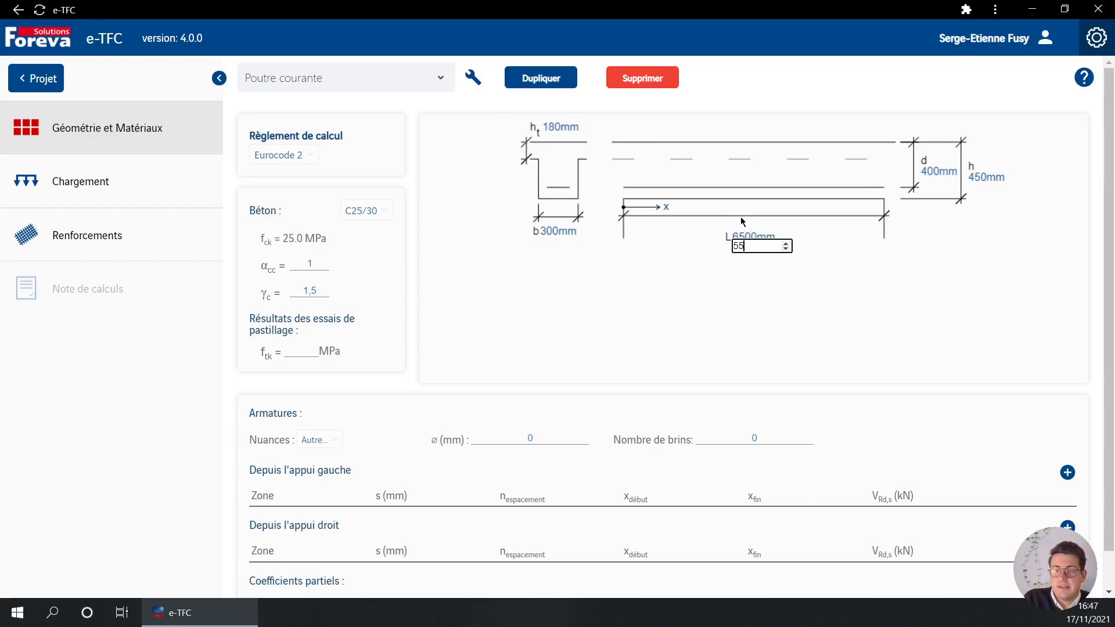
type("5300")
key("Return")
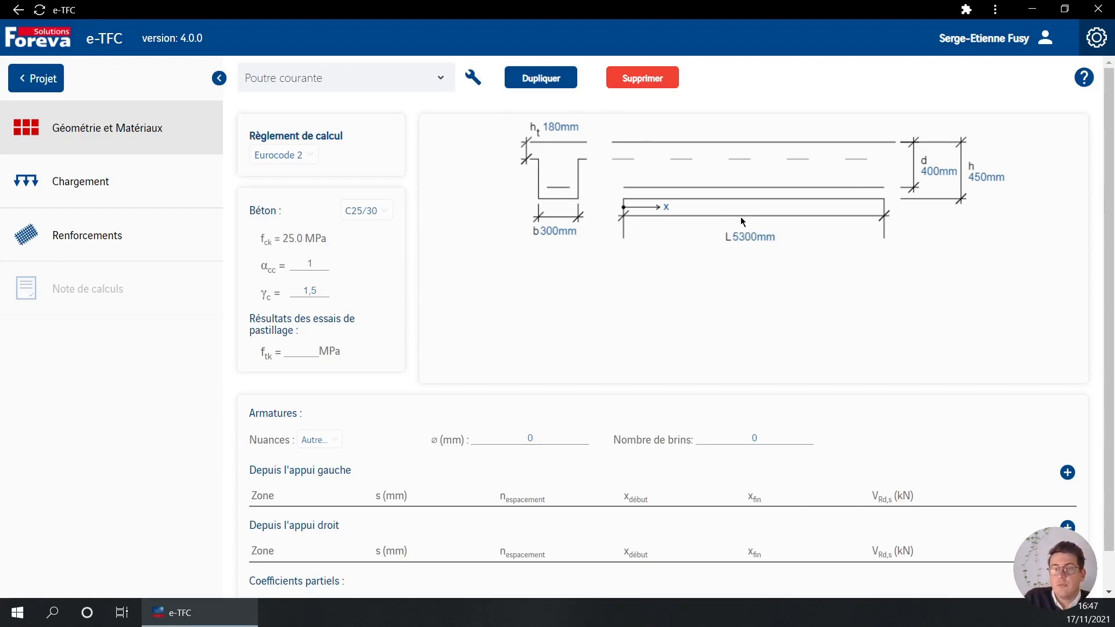
Step: Set the beam's effective depth d to 450 mm and its total height h to 500 mm
left_click(934, 173)
type("450")
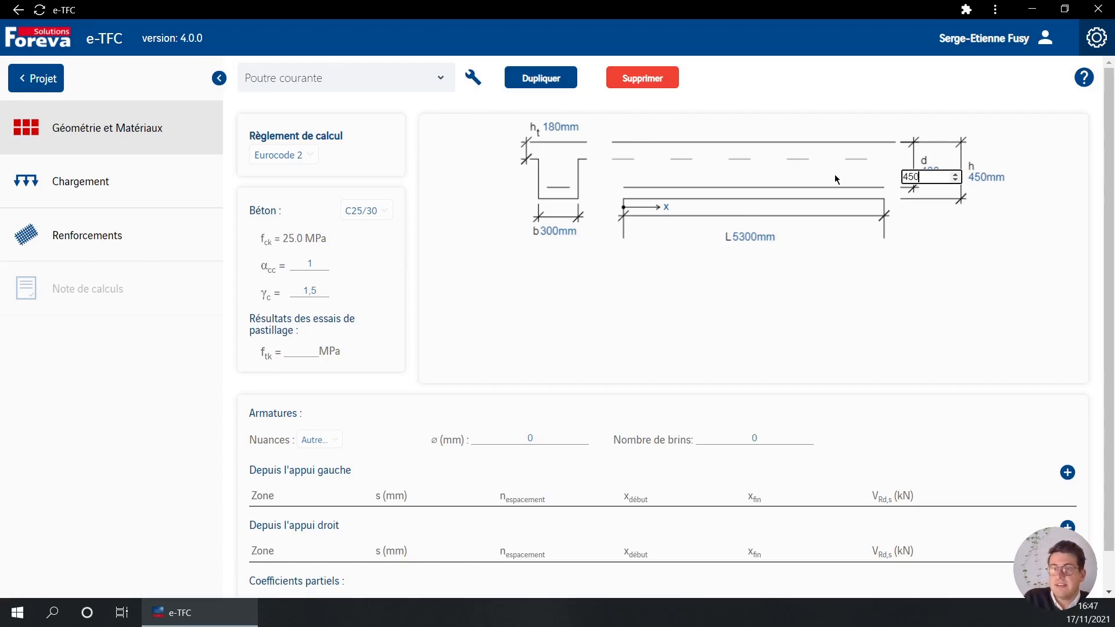
key("Return")
left_click(985, 177)
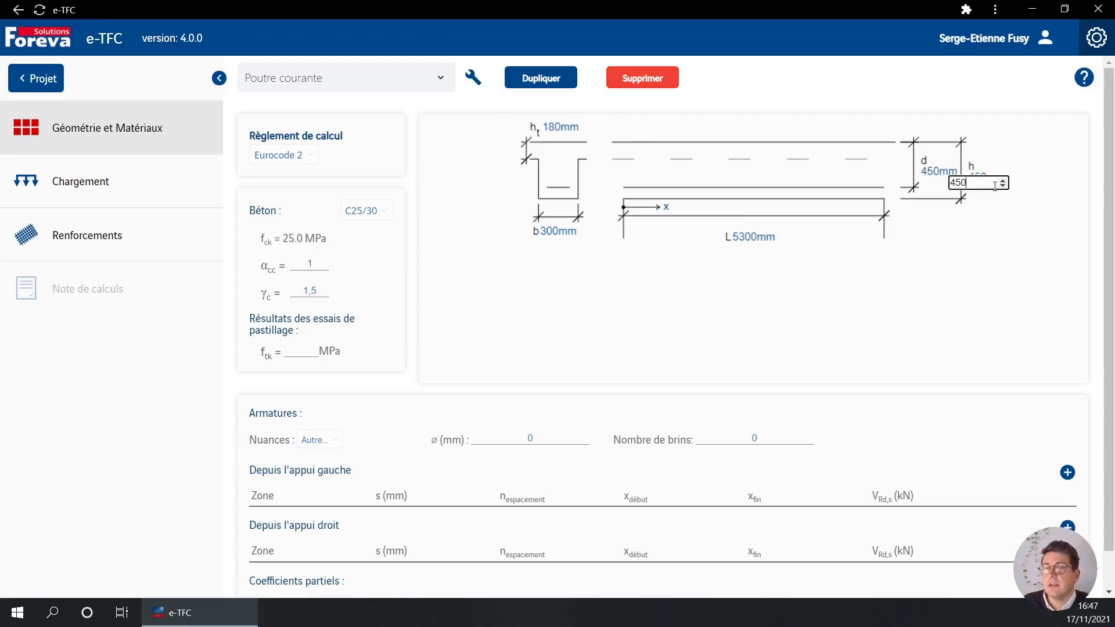
type("500")
key("Return")
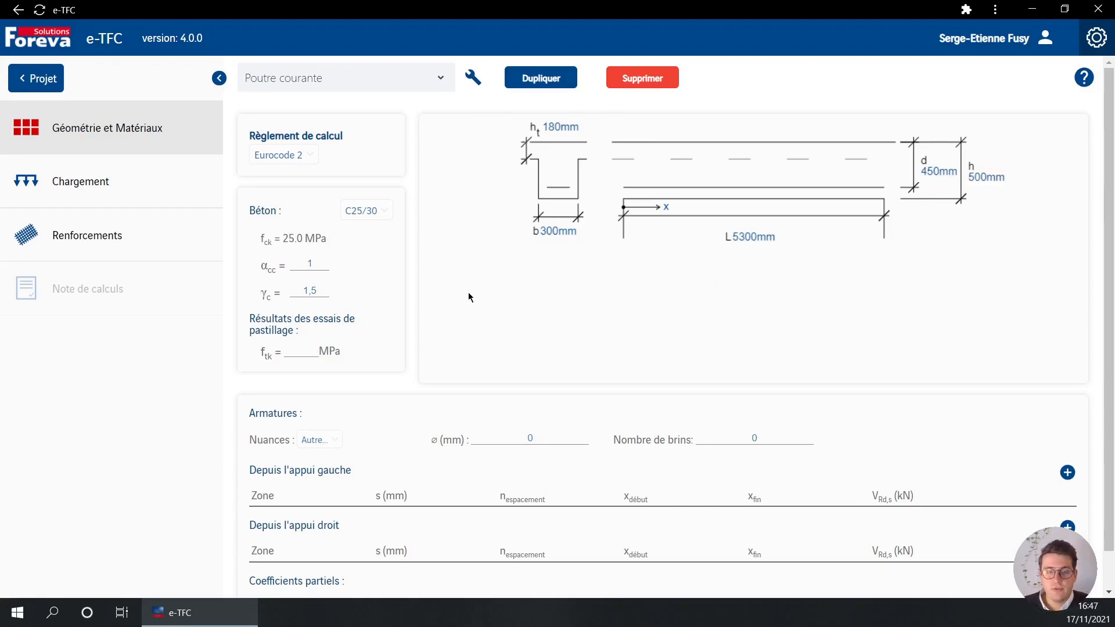
left_click(369, 287)
left_click(353, 150)
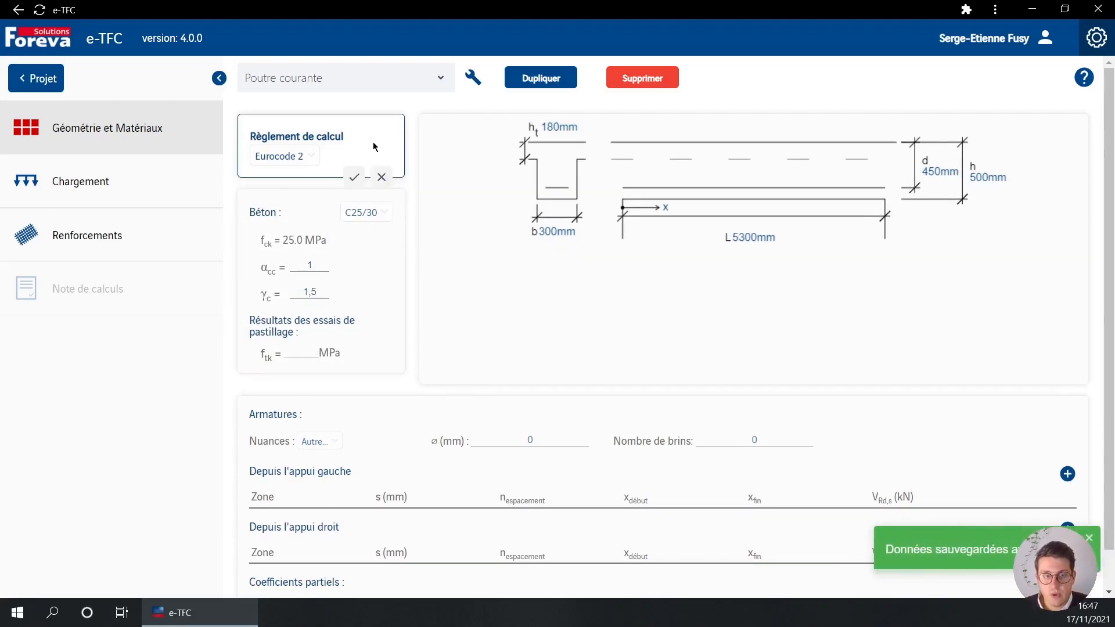
Step: Define the shear reinforcement as grade B500B with a 10 mm diameter and 2 strands (brins)
left_click(331, 443)
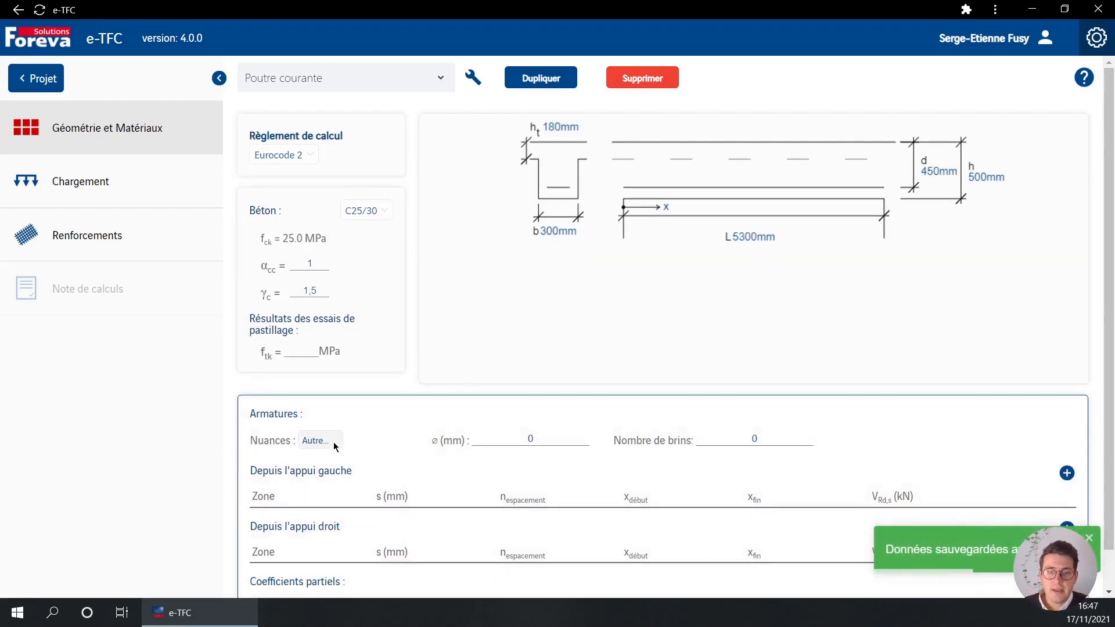
left_click(328, 441)
left_click(316, 497)
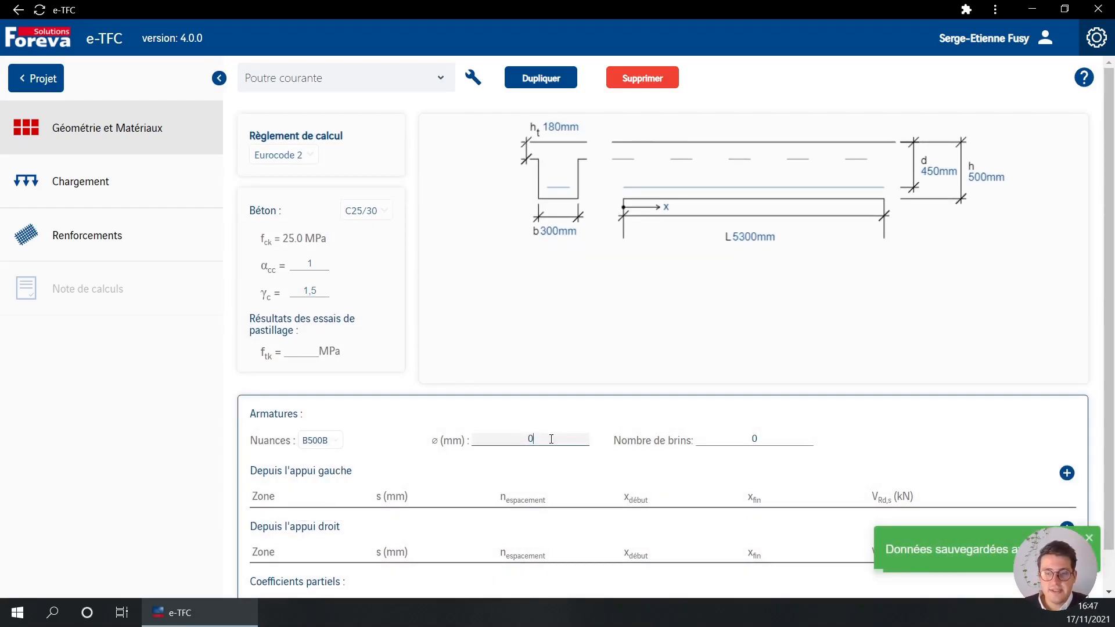
type("10")
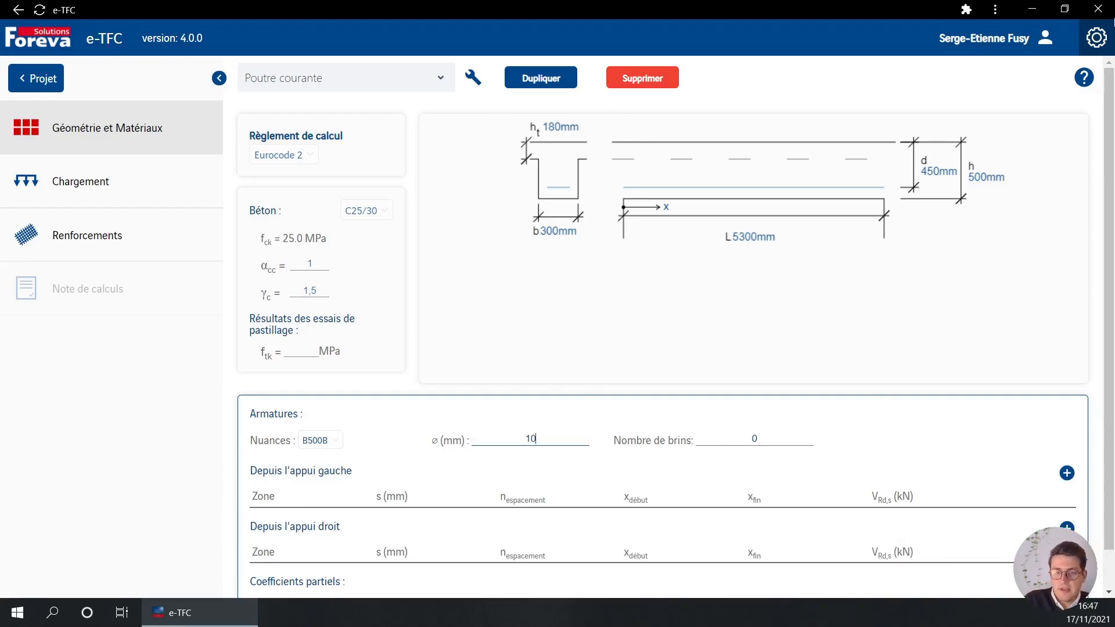
left_click(727, 440)
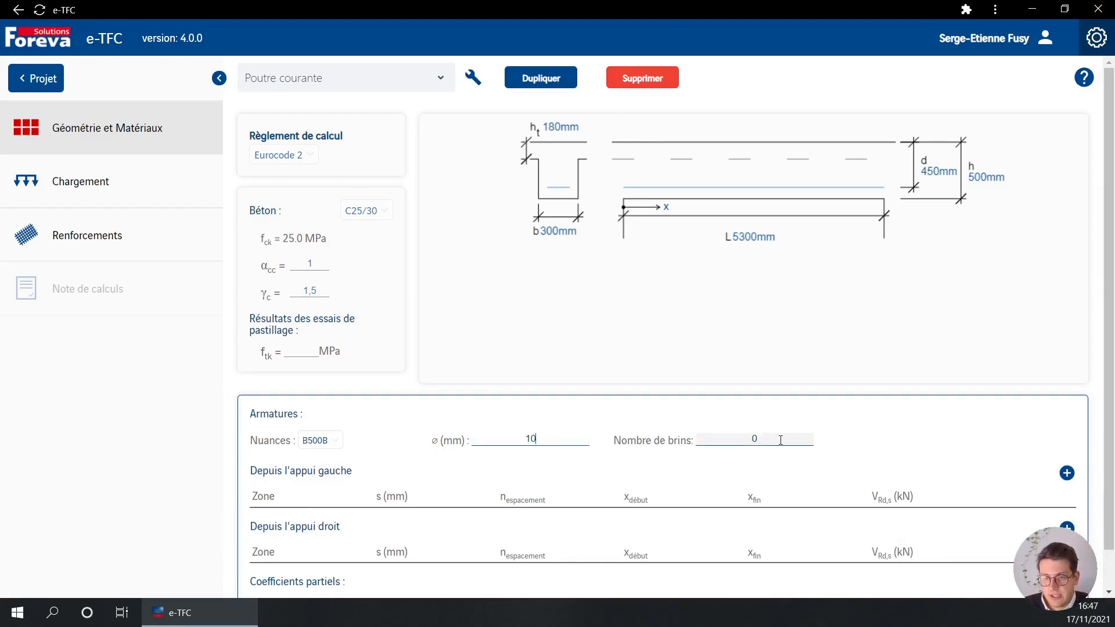
type("2")
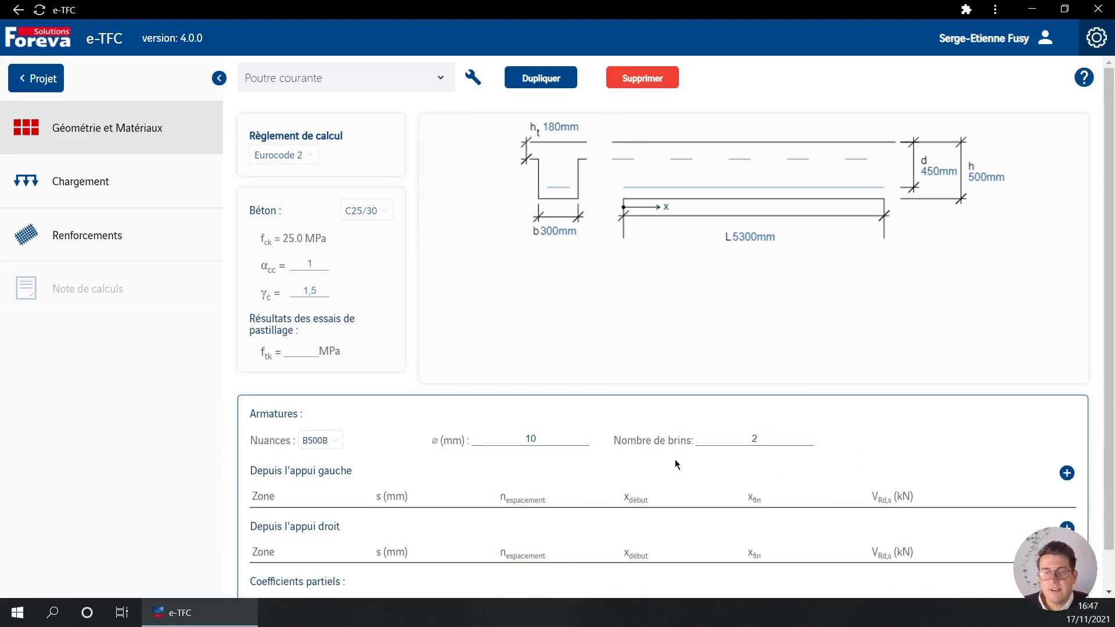
Step: Add a first reinforcement zone from the left support with 4 spacings of 200 mm
scroll(1001, 496, "down", 1)
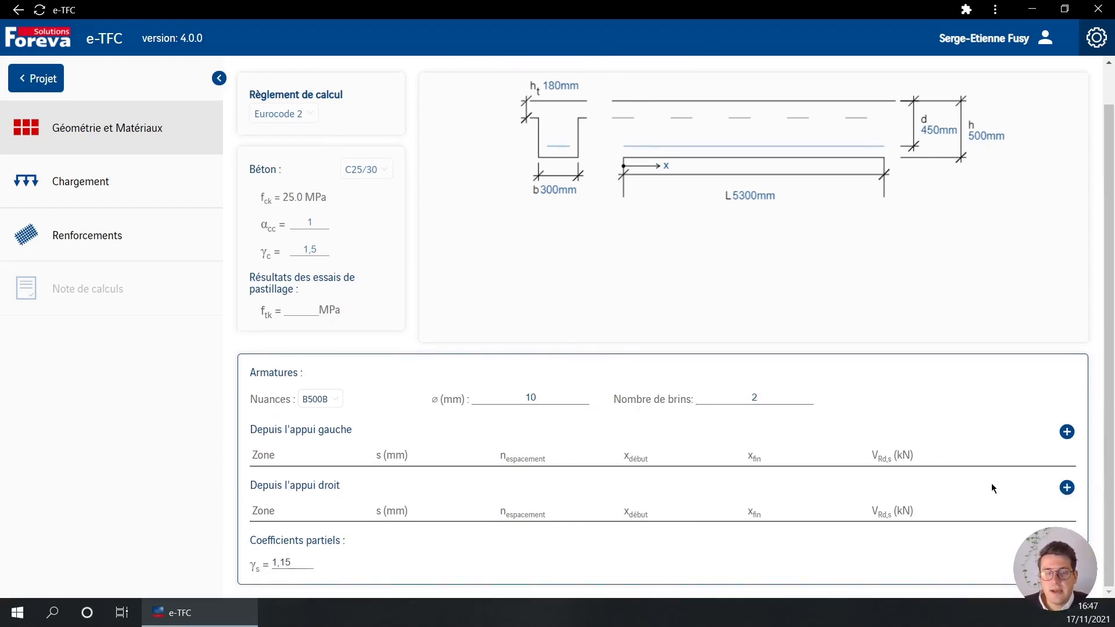
left_click(1067, 431)
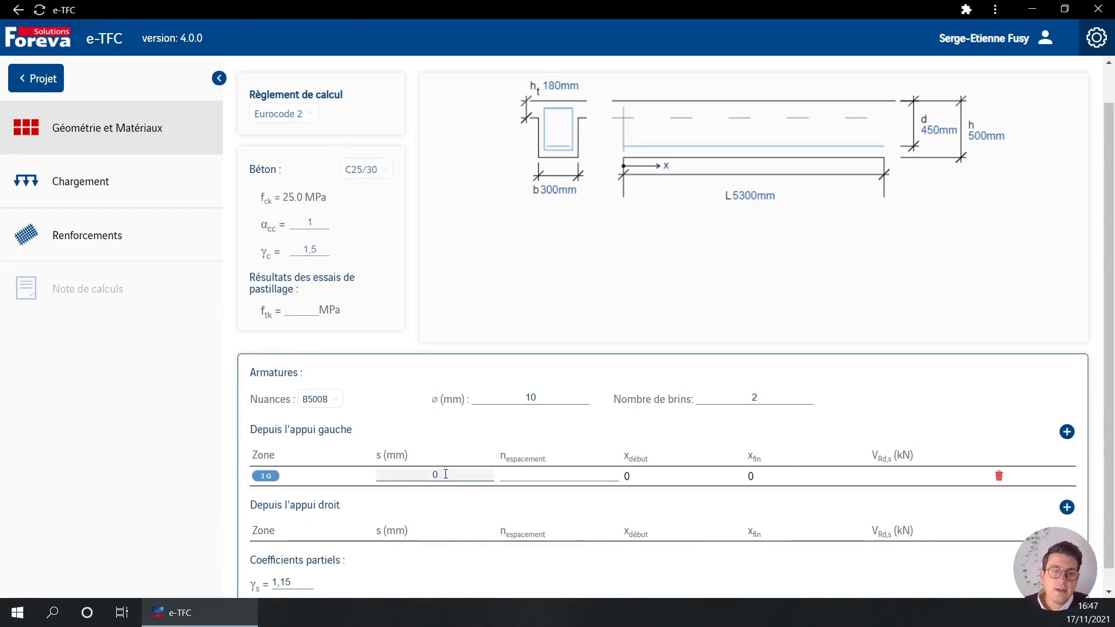
left_click_drag(439, 475, 375, 479)
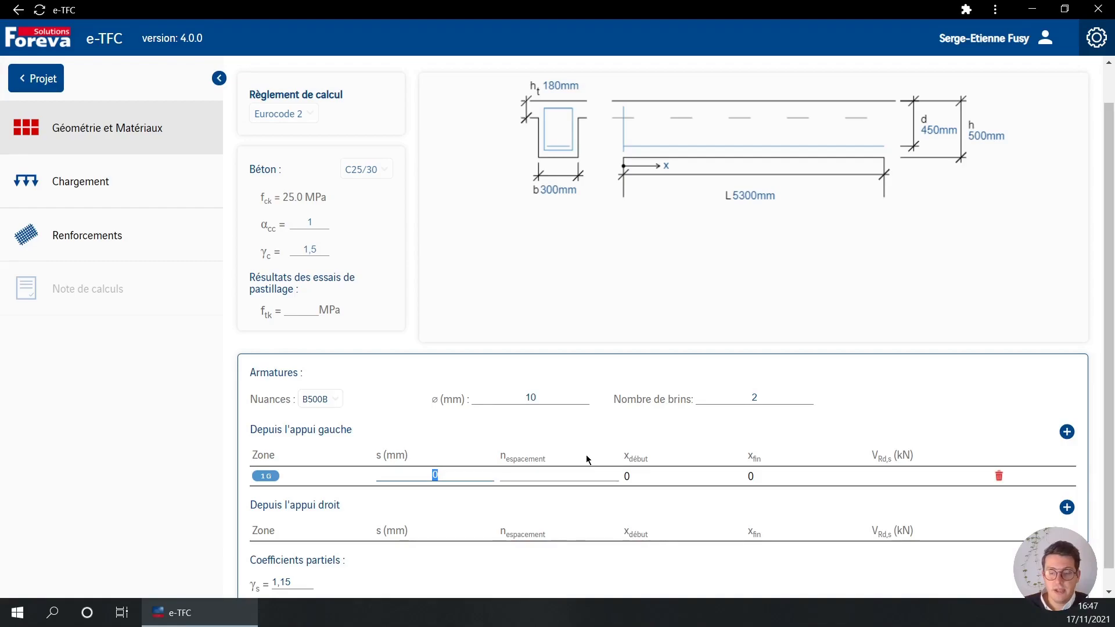
type("200")
left_click(598, 471)
type("4")
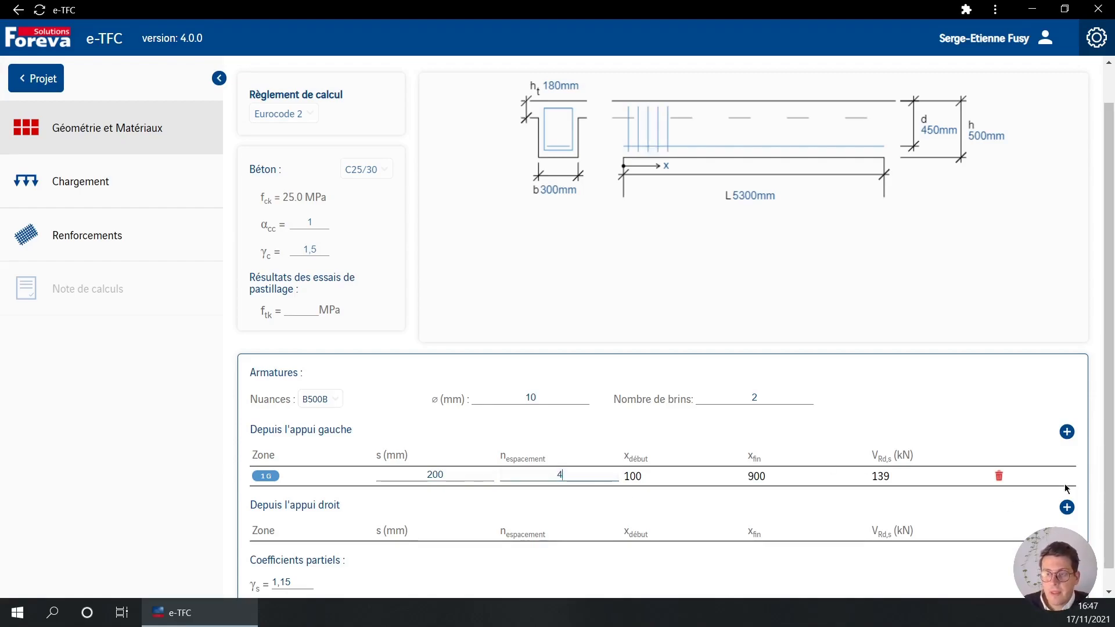
Step: Add a second reinforcement zone from the left support with 3 spacings of 250 mm
left_click(1066, 432)
left_click(475, 495)
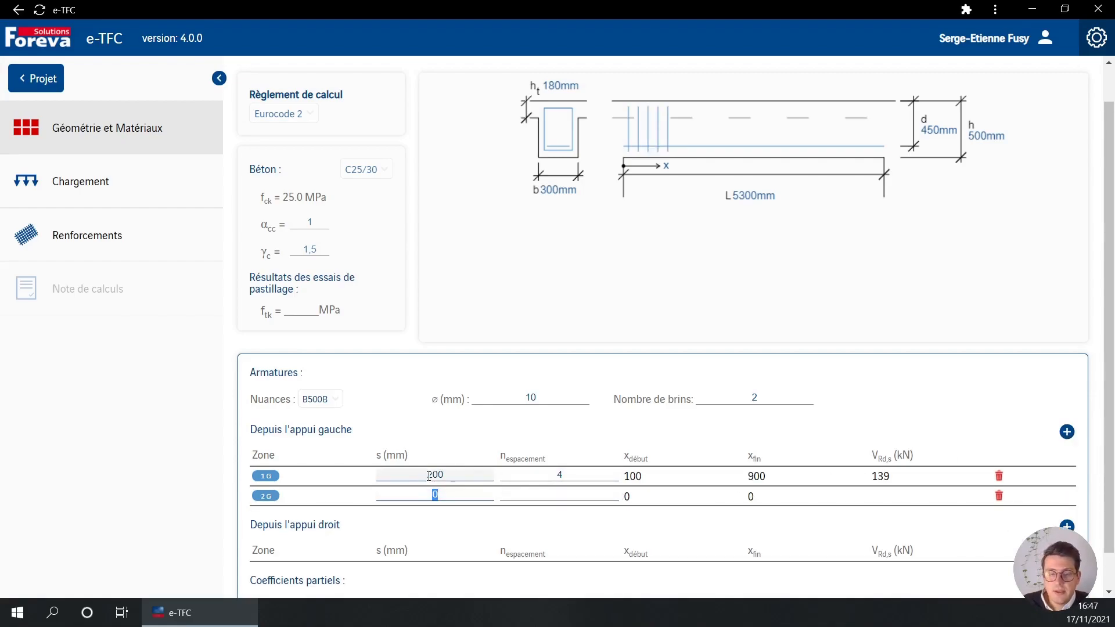
type("250")
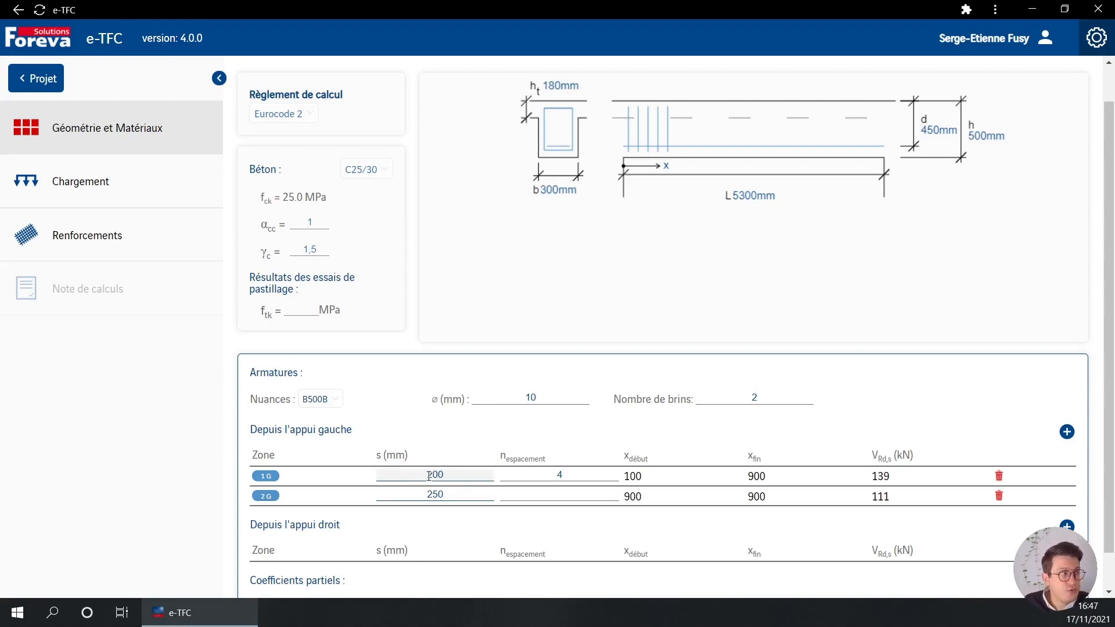
left_click(594, 488)
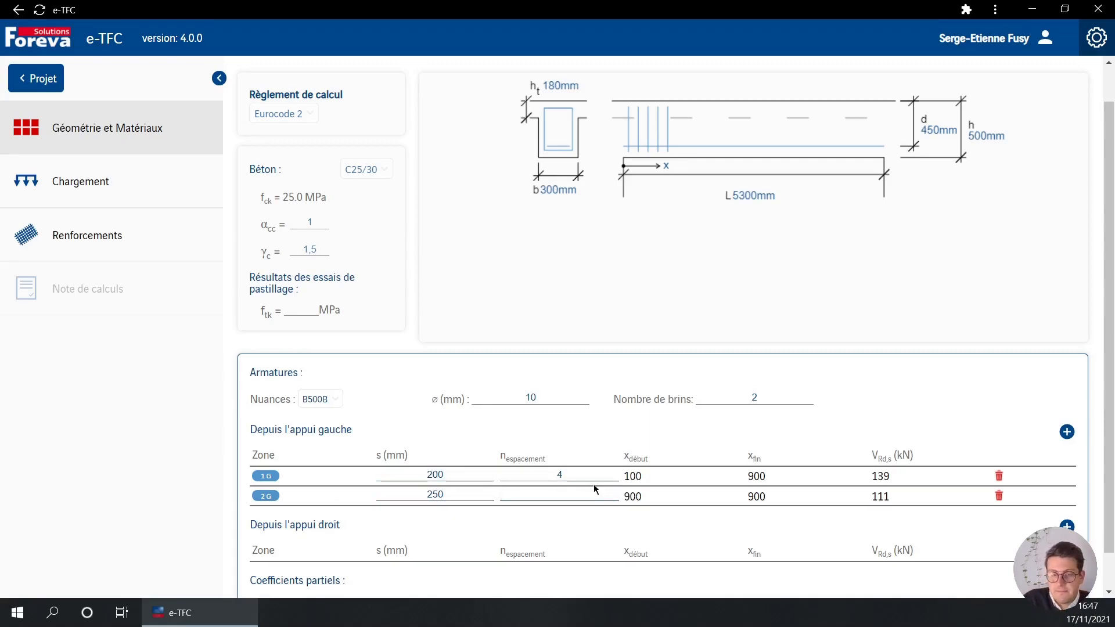
type("3")
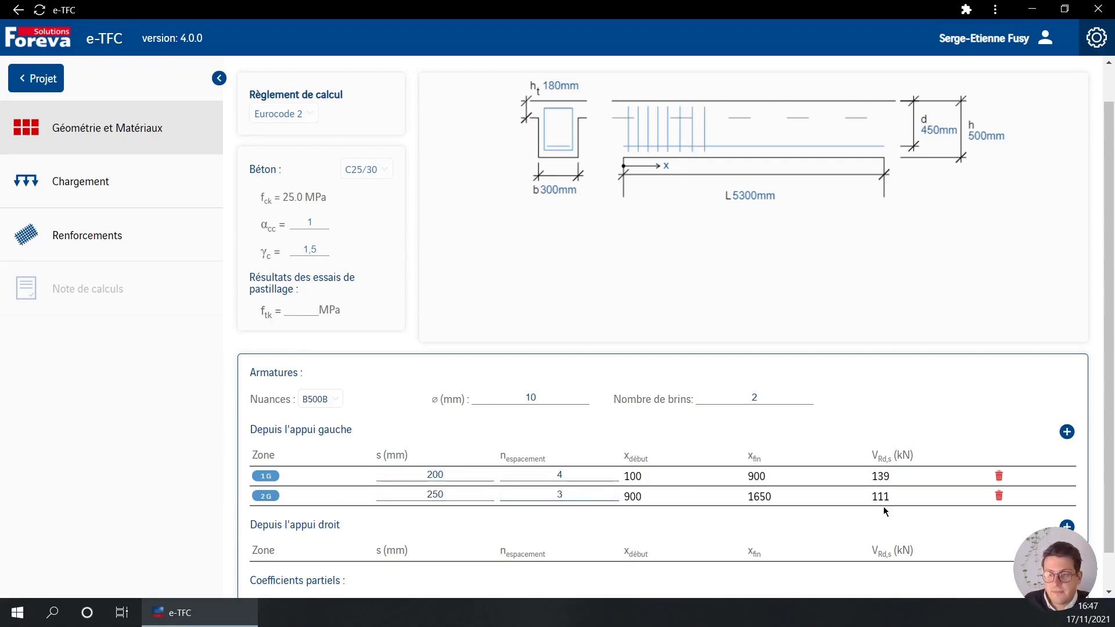
Step: Add a third reinforcement zone from the left support with 3 spacings of 300 mm
left_click(1066, 432)
double_click(452, 513)
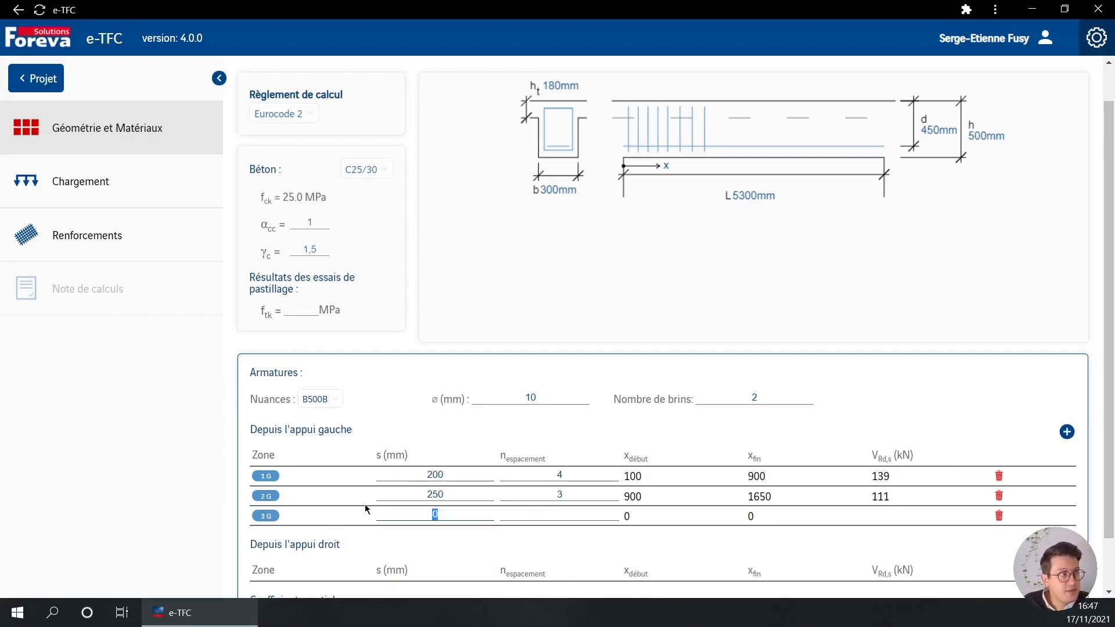
type("300")
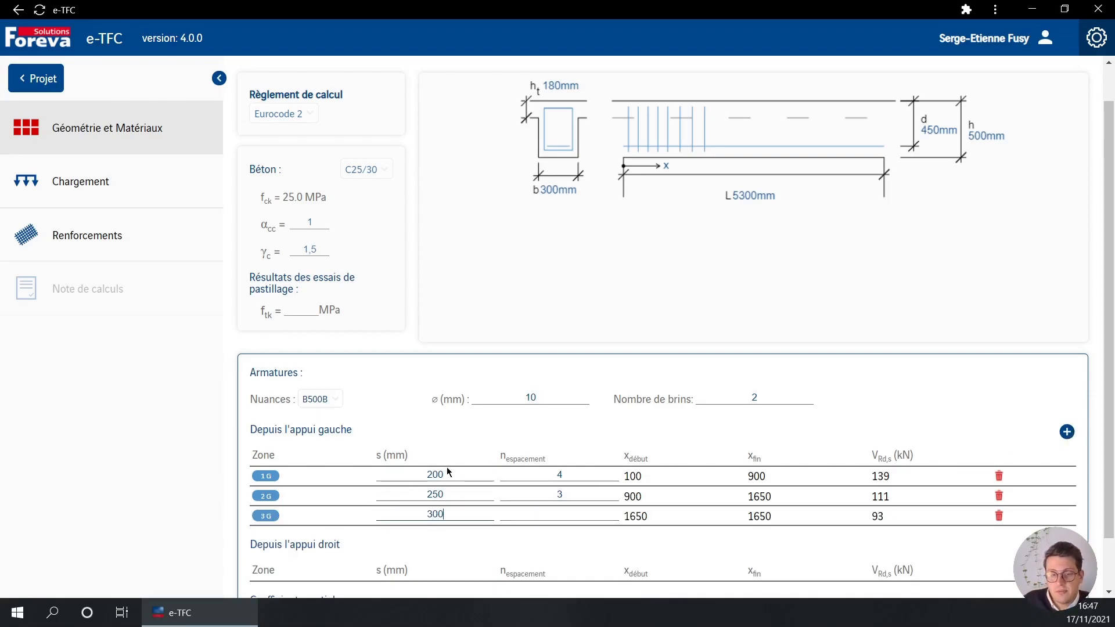
left_click(583, 515)
type("3")
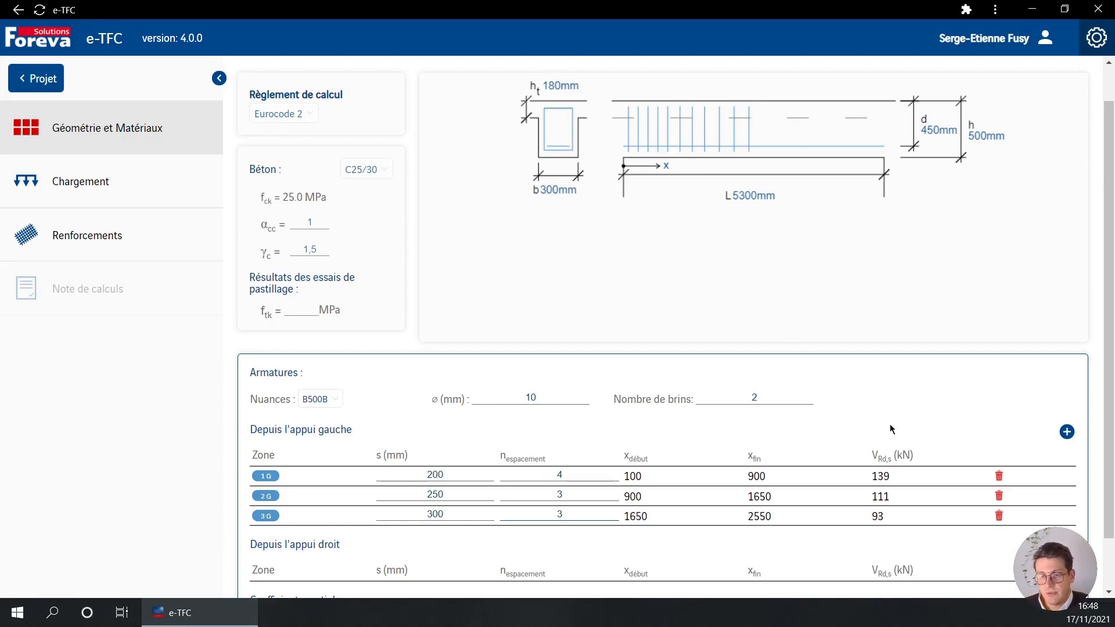
Step: Add three reinforcement zones from the right support
scroll(905, 459, "down", 1)
left_click(1068, 488)
left_click(1067, 488)
left_click(1068, 488)
scroll(908, 497, "down", 1)
Step: Set the spacing s of right-support zones 1D, 2D and 3D to 200, 250 and 300 mm
left_click(468, 471)
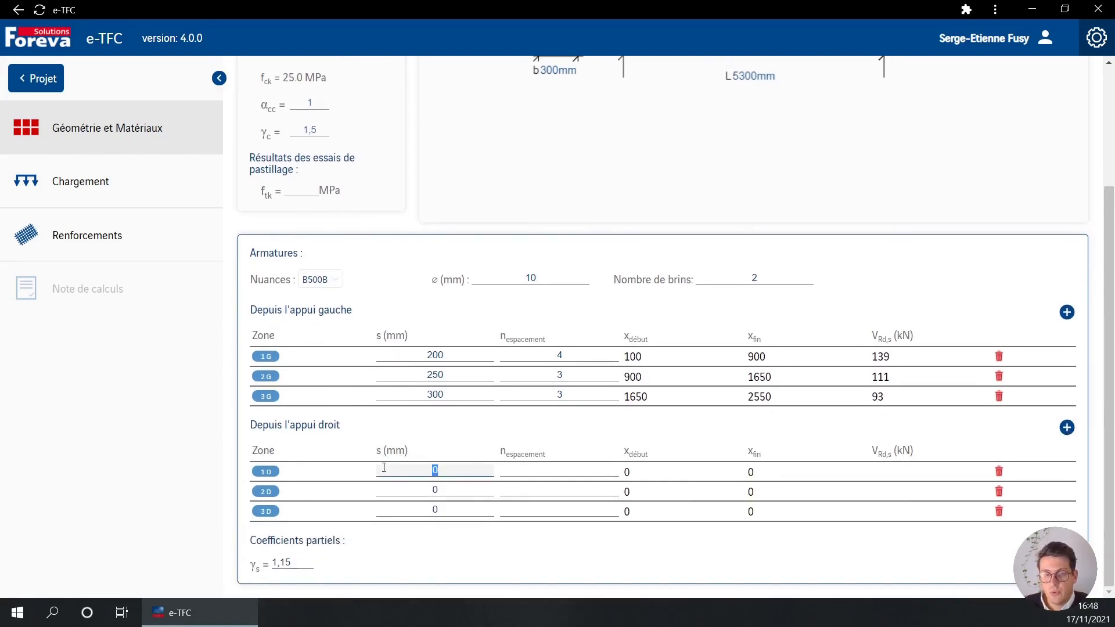
type("200")
key("Tab")
type("250")
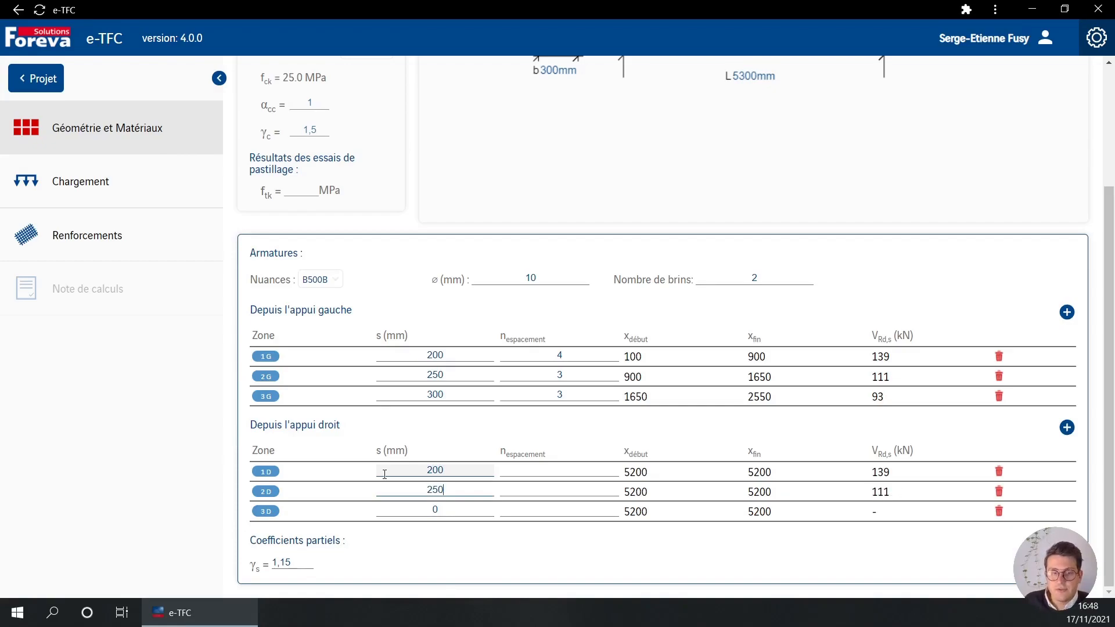
left_click(397, 505)
type("300")
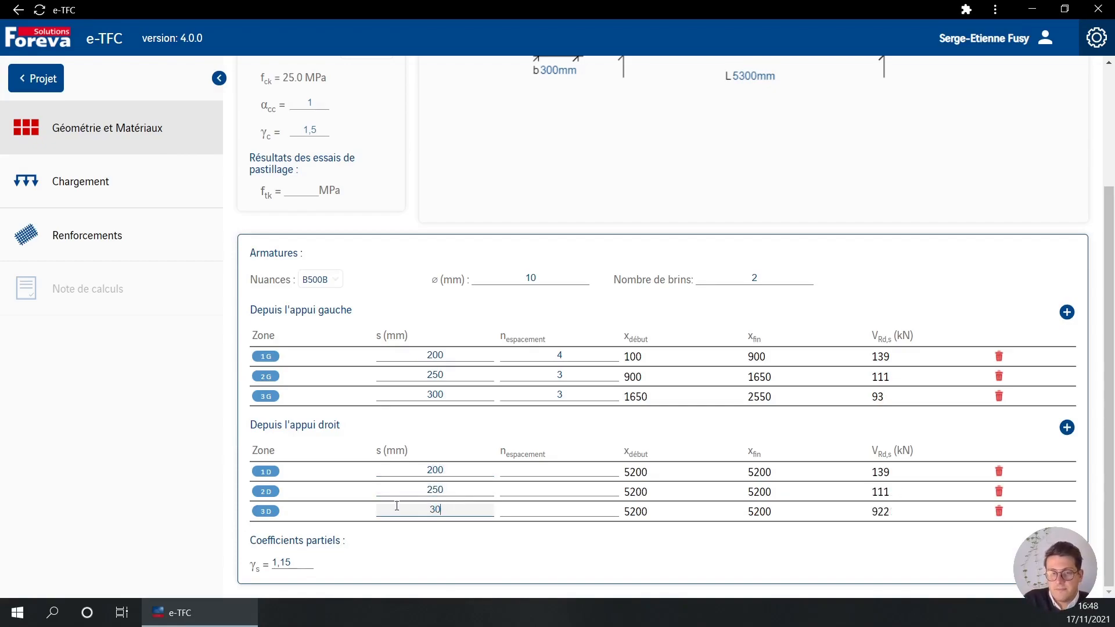
Step: Set the number of spacings to 4, 3 and 3 for right-support zones 1D, 2D and 3D
left_click(559, 467)
type("4")
type("3")
left_click(598, 510)
type("3")
scroll(810, 516, "up", 3)
scroll(810, 515, "down", 3)
scroll(810, 516, "up", 3)
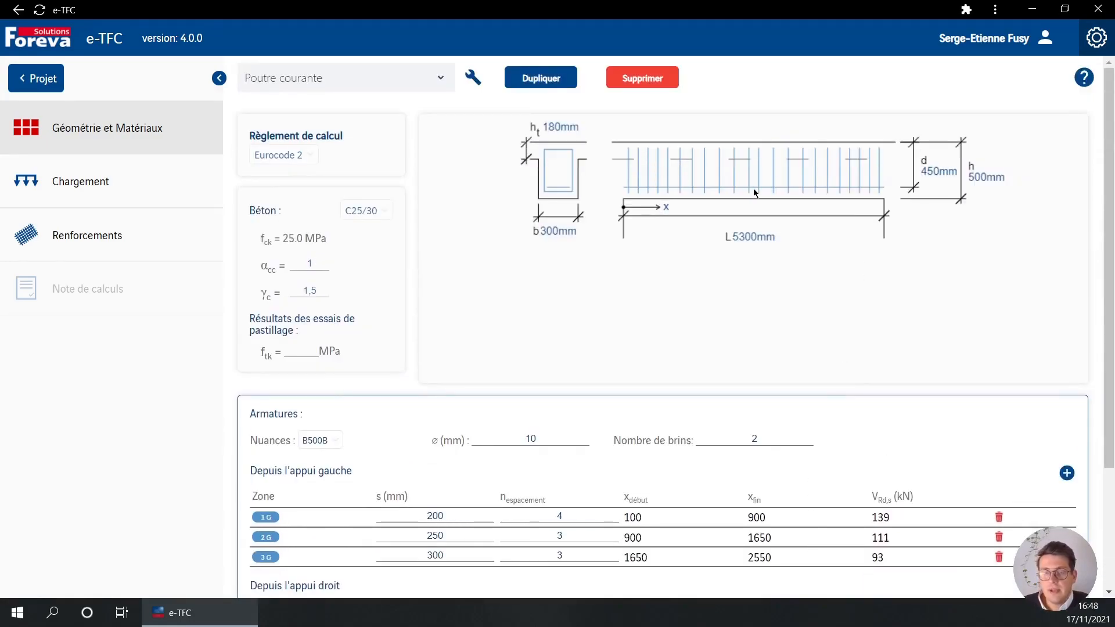
scroll(807, 276, "down", 3)
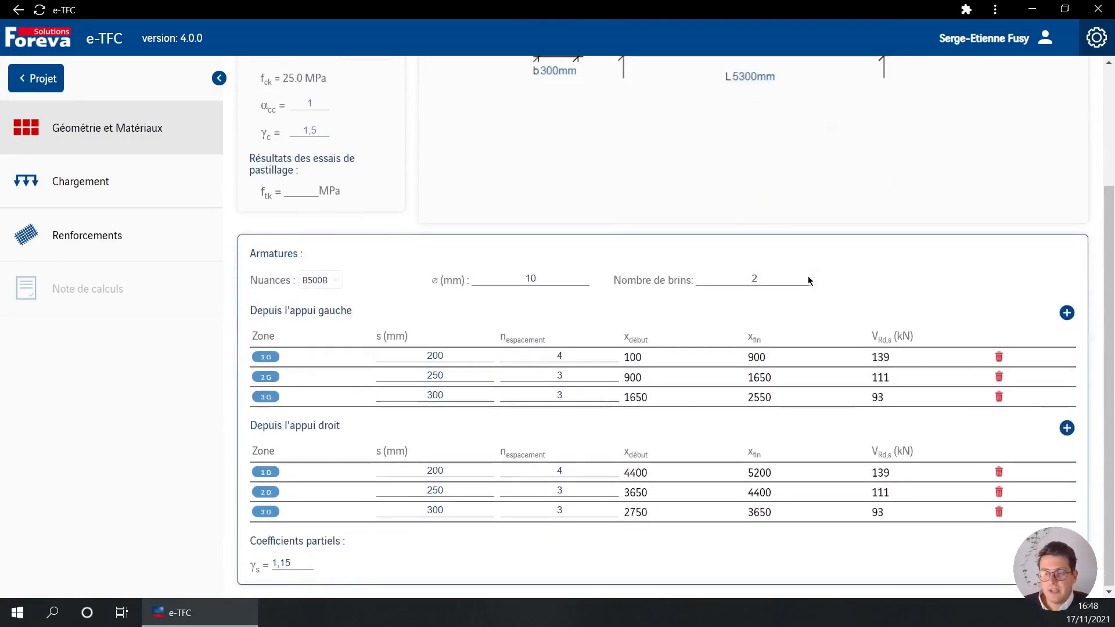
Step: Open the beam's loading data and set the shear forces VEd,gauche to 172 and VEd,droite to -172
left_click(114, 198)
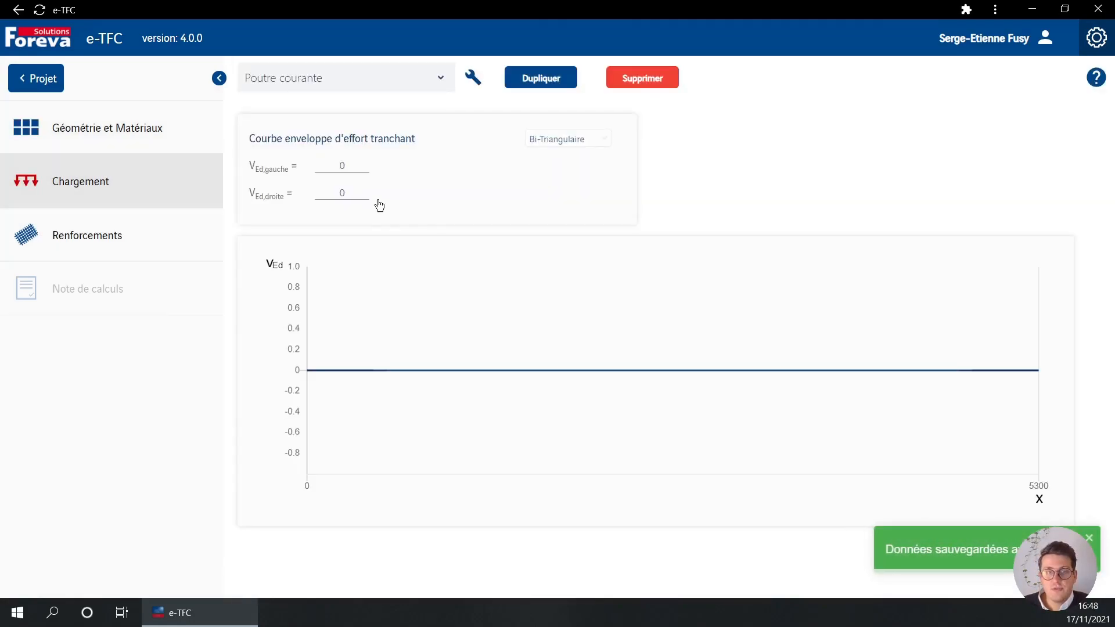
left_click(360, 172)
type("1")
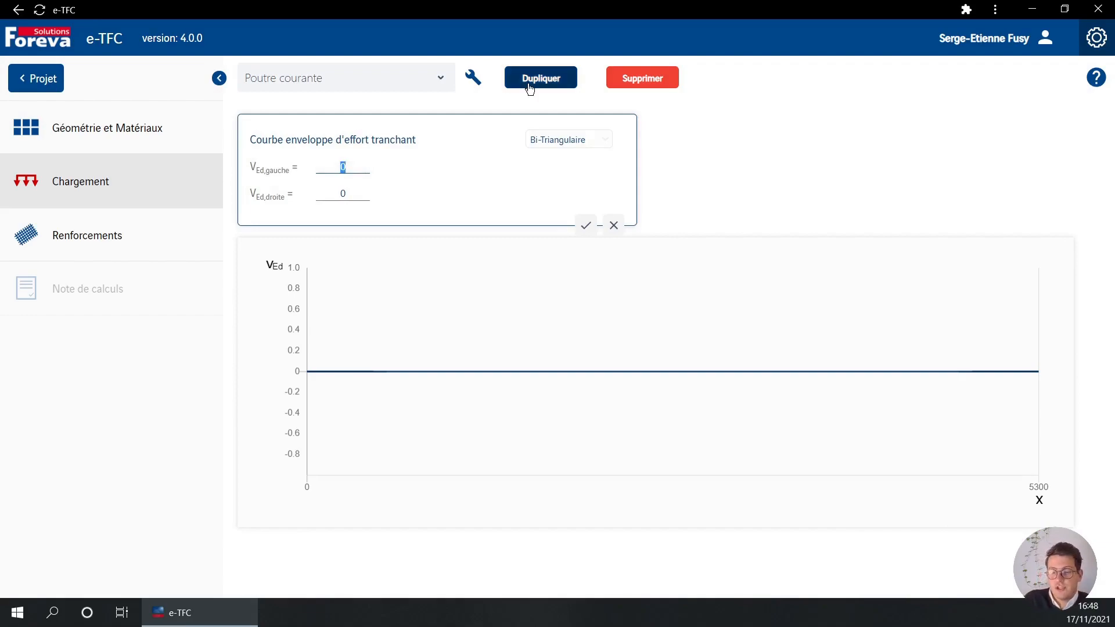
type("72")
left_click(345, 194)
type("-172")
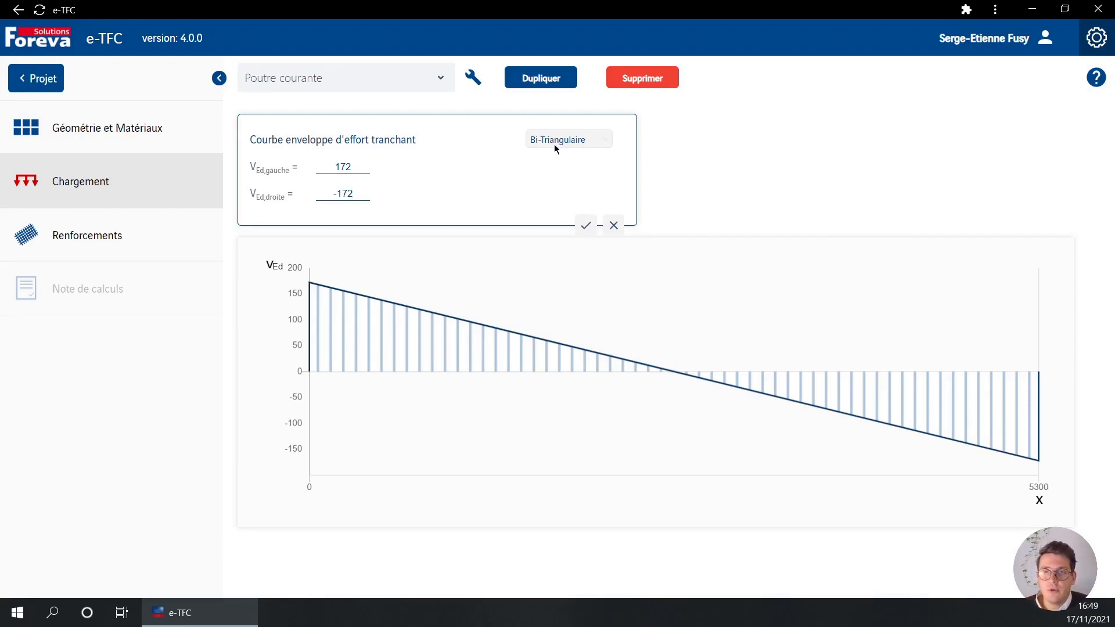
Step: Switch the shear envelope curve to Données tabulées and add a positive shear point of 172 kN at x = 0 m
left_click(574, 145)
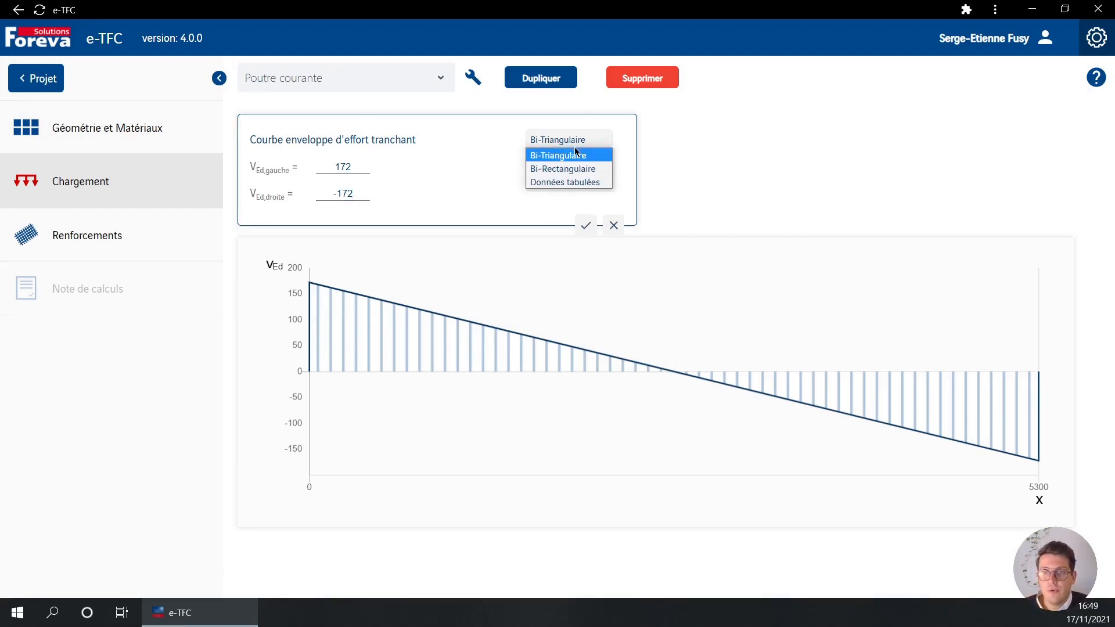
left_click(566, 184)
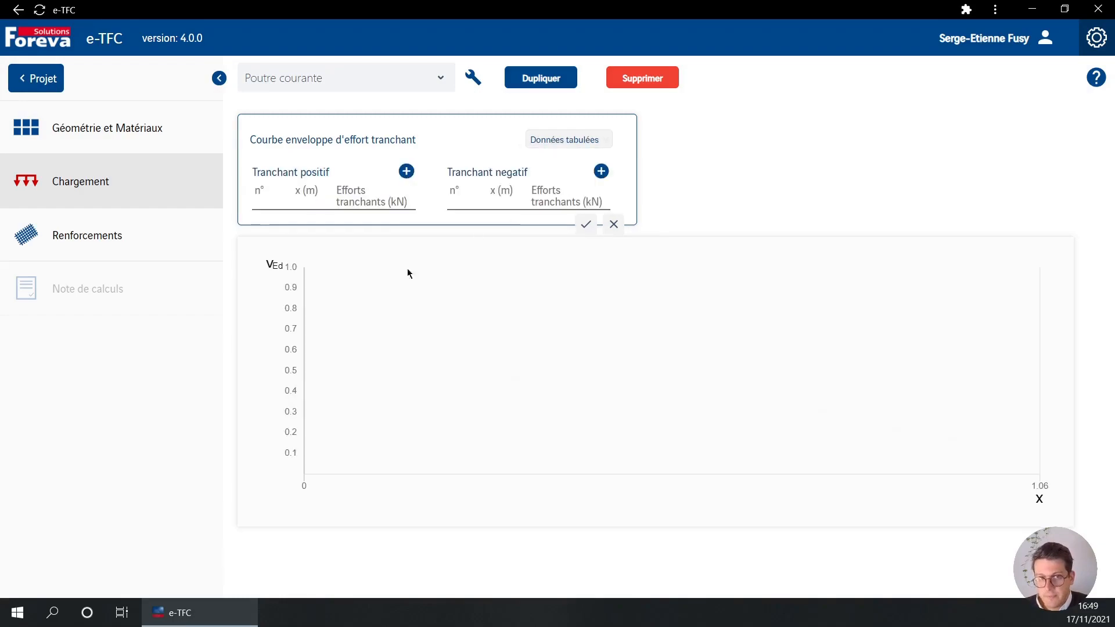
left_click(406, 172)
double_click(311, 218)
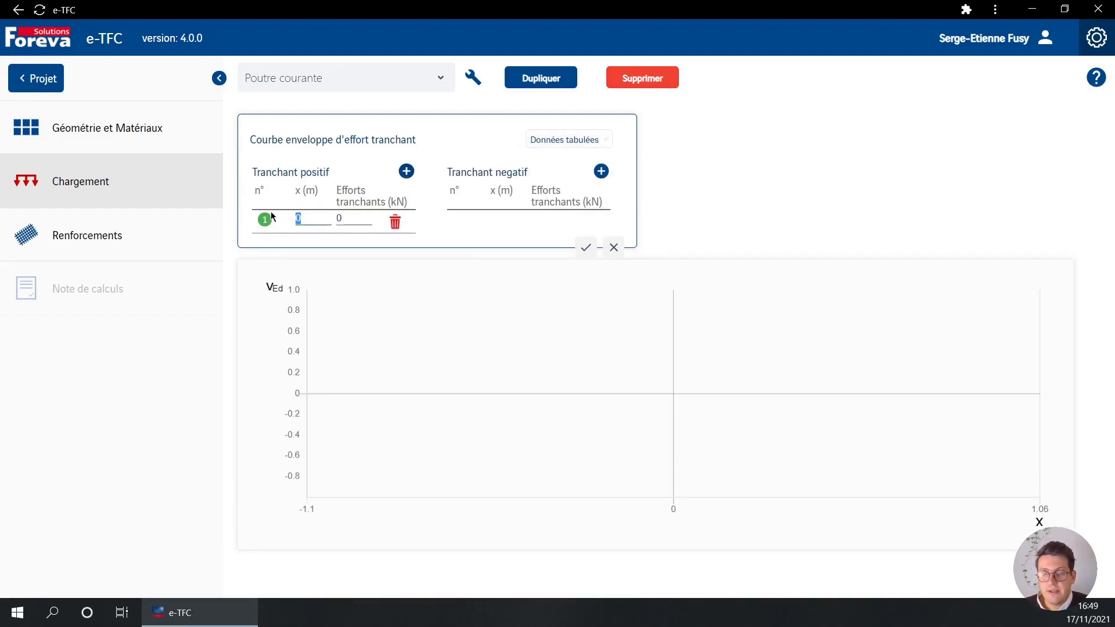
double_click(347, 219)
type("172")
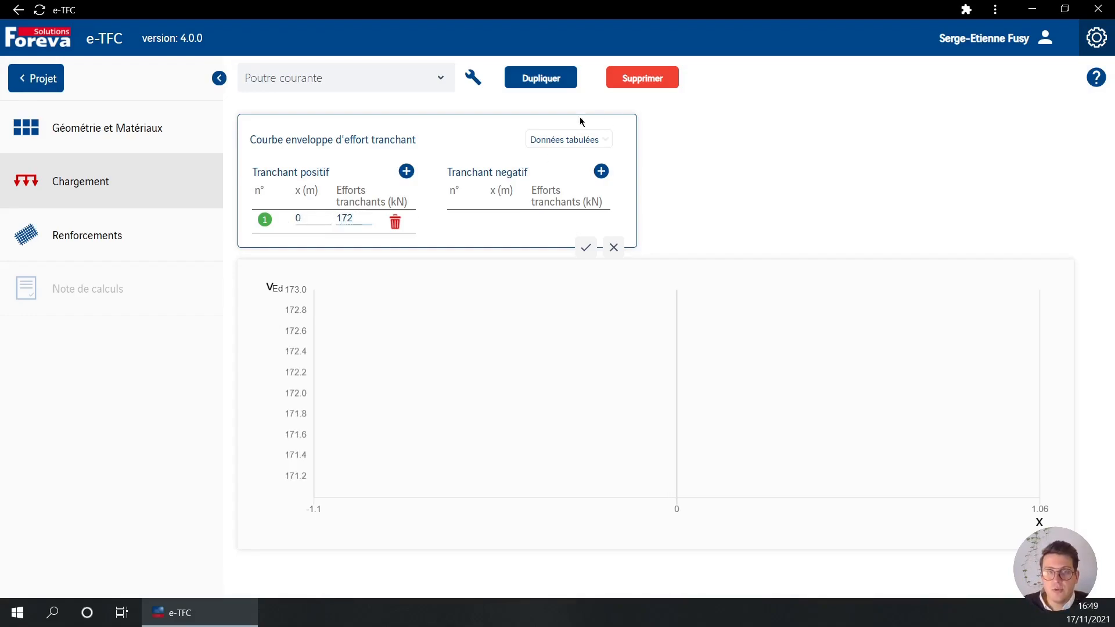
Step: Add a second positive shear point of 0 kN at x = 2.8 m
left_click(406, 171)
double_click(310, 239)
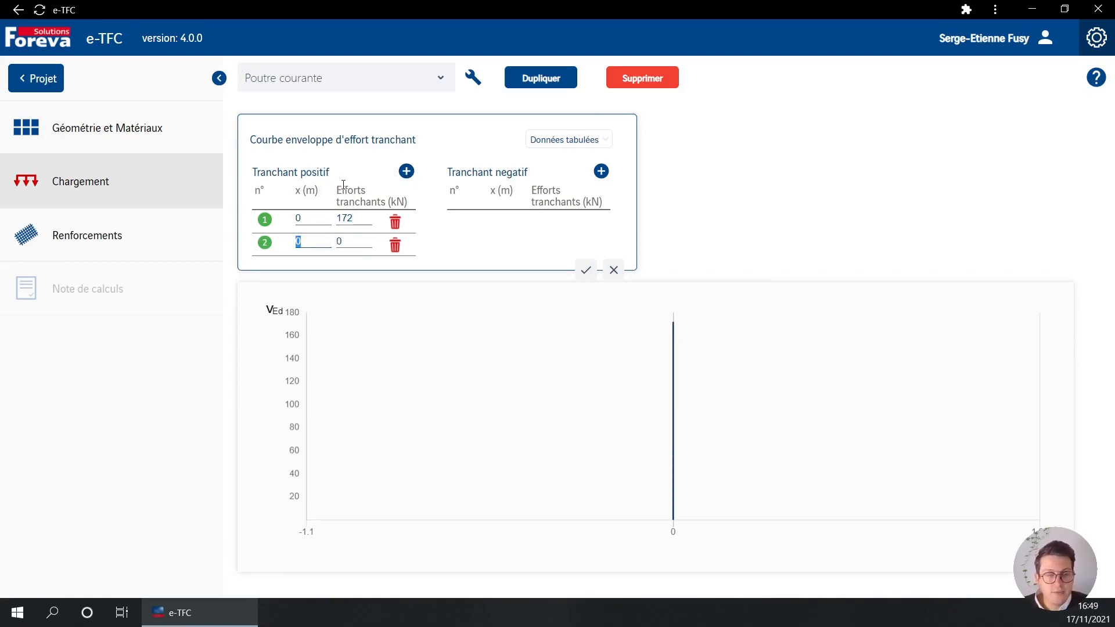
type("2.8")
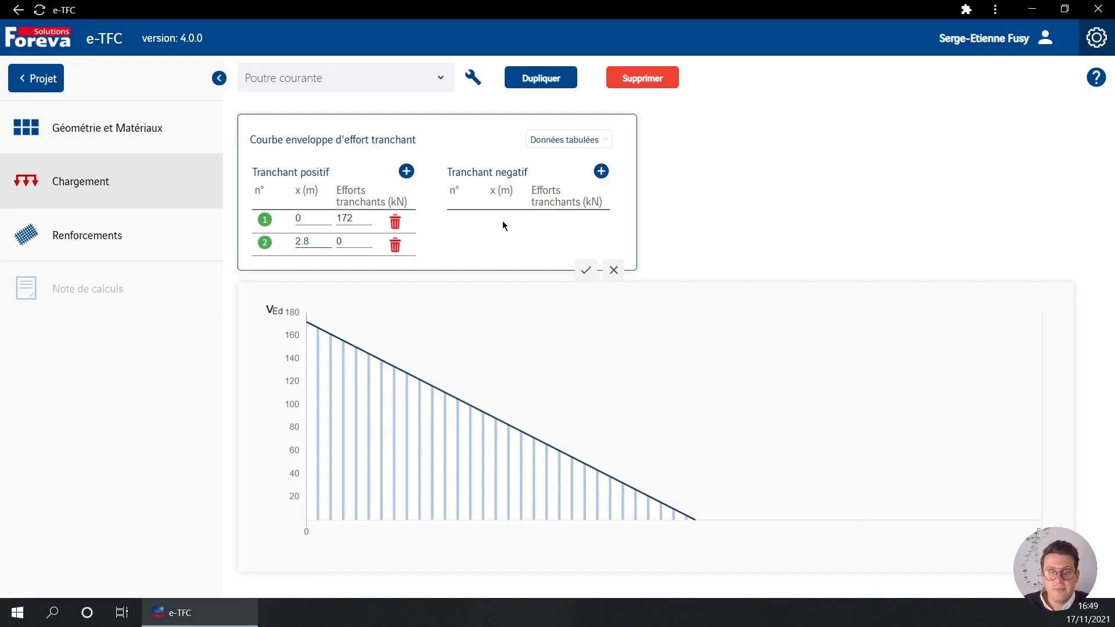
key("Tab")
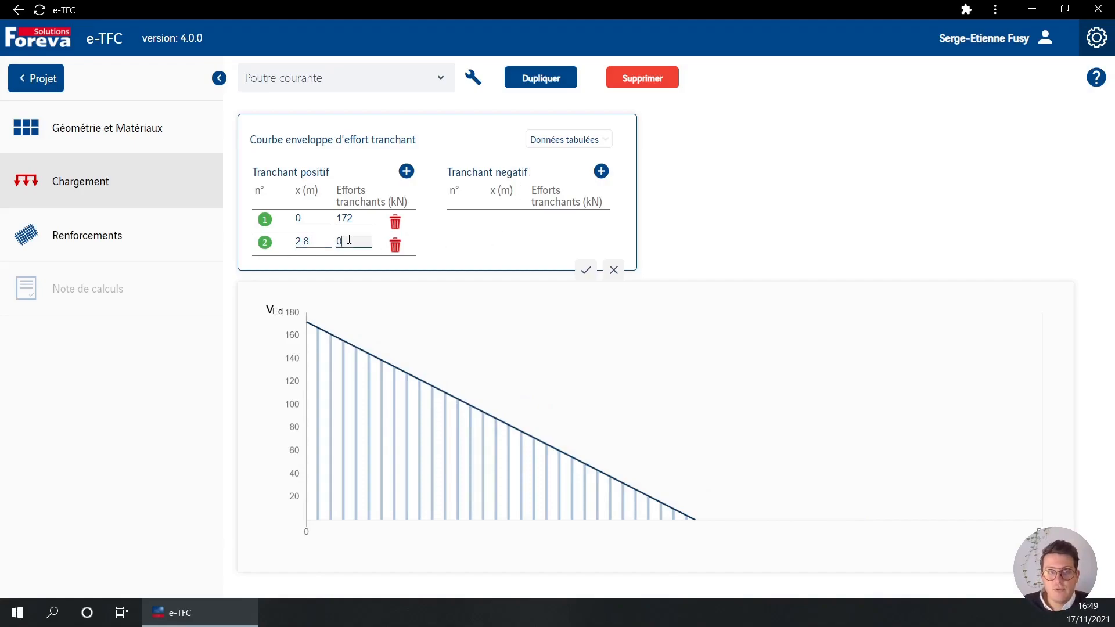
Step: Add a first negative shear point of 0 kN at x = 1.7 m
left_click(601, 173)
left_click(509, 221)
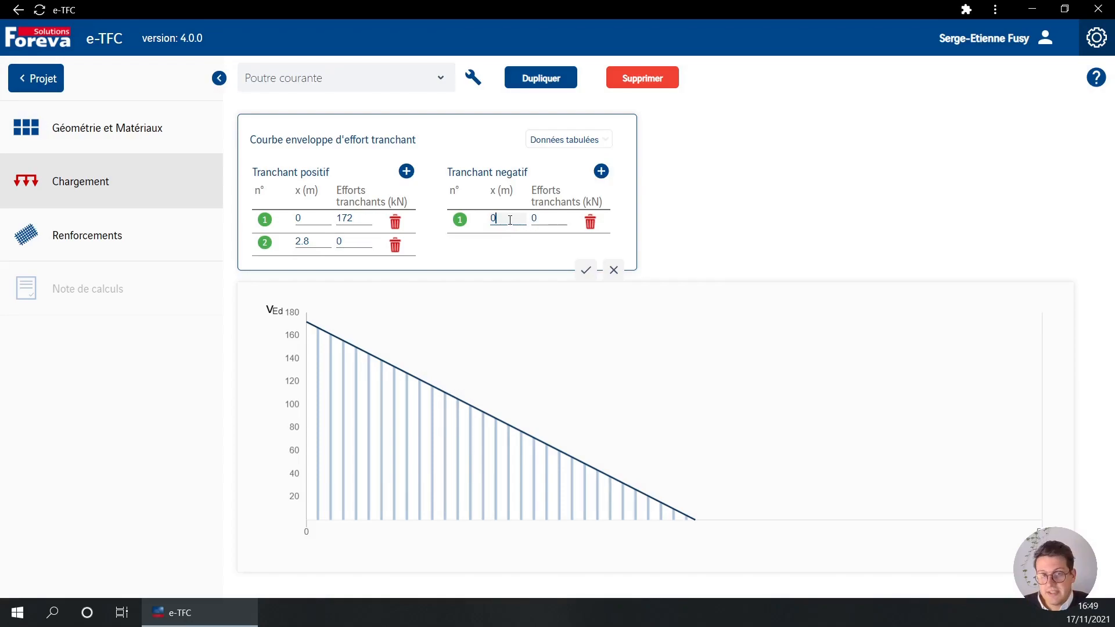
double_click(510, 221)
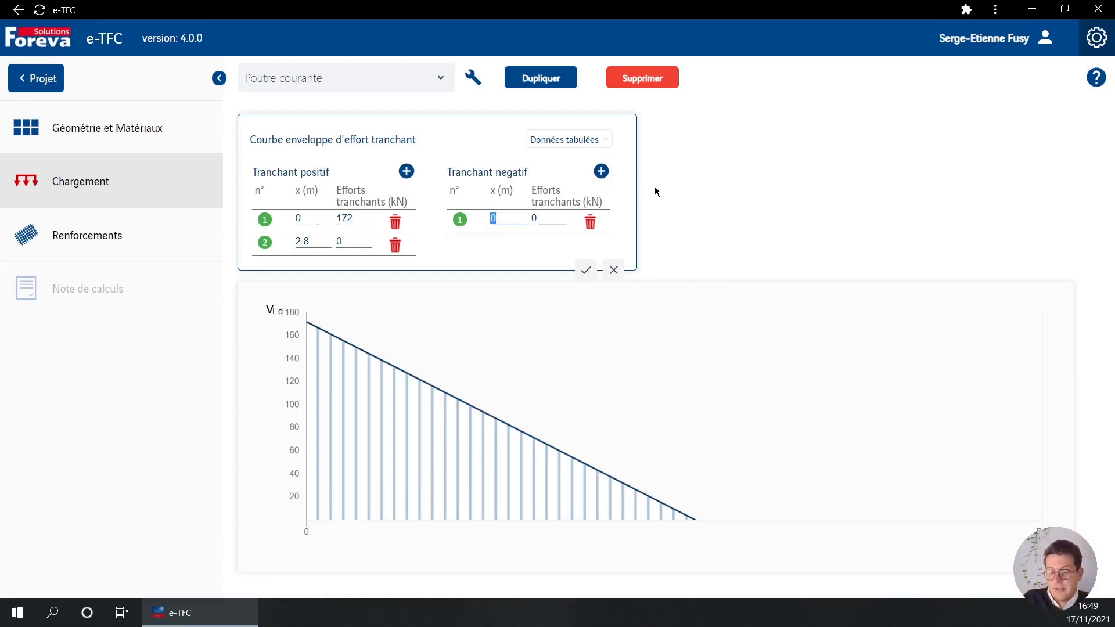
type("1.7")
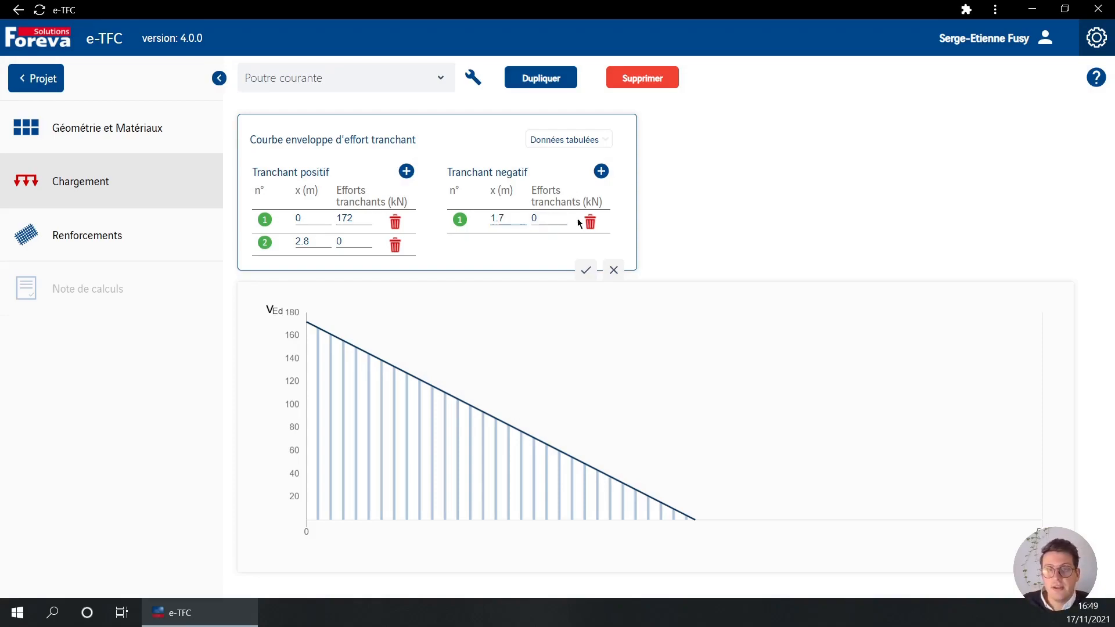
Step: Add a second negative shear point of 172 kN at x = 5.3 m
left_click(600, 170)
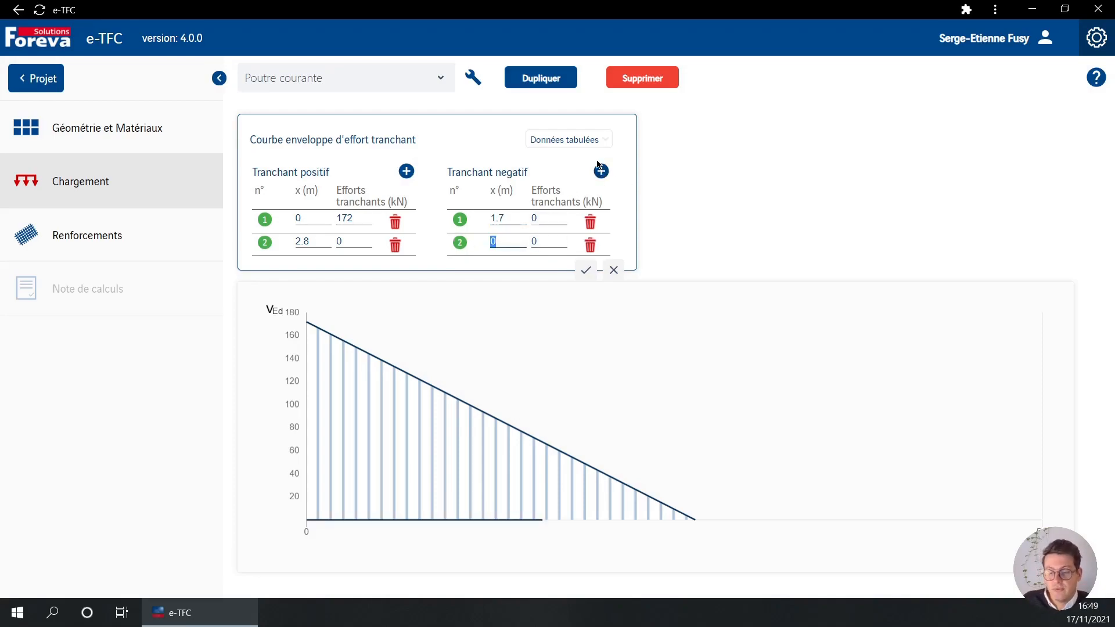
type("5.3")
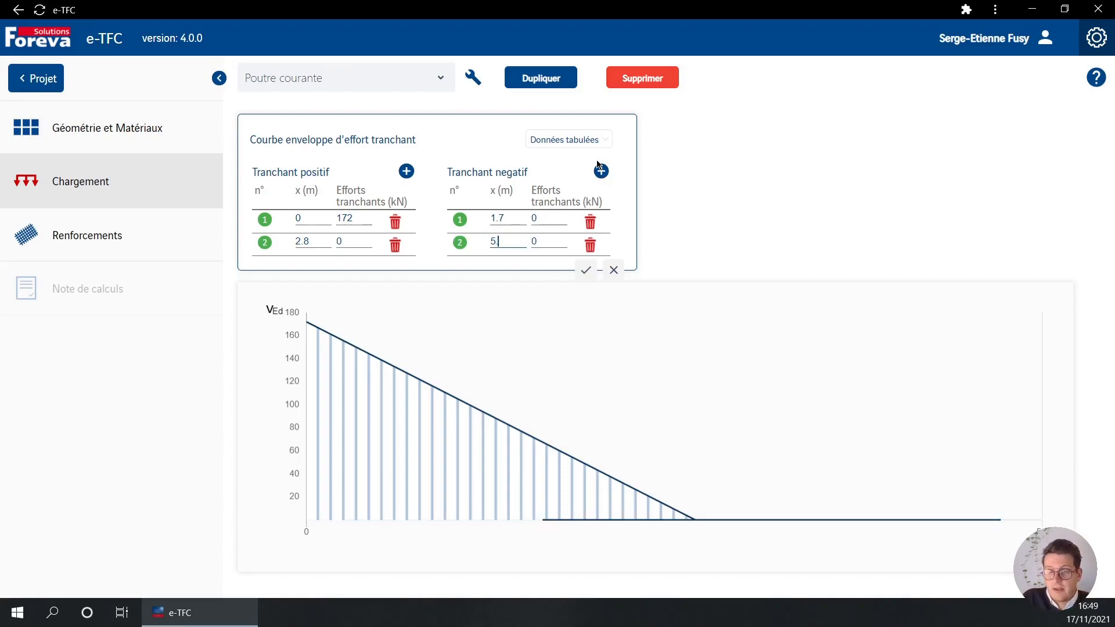
left_click(557, 244)
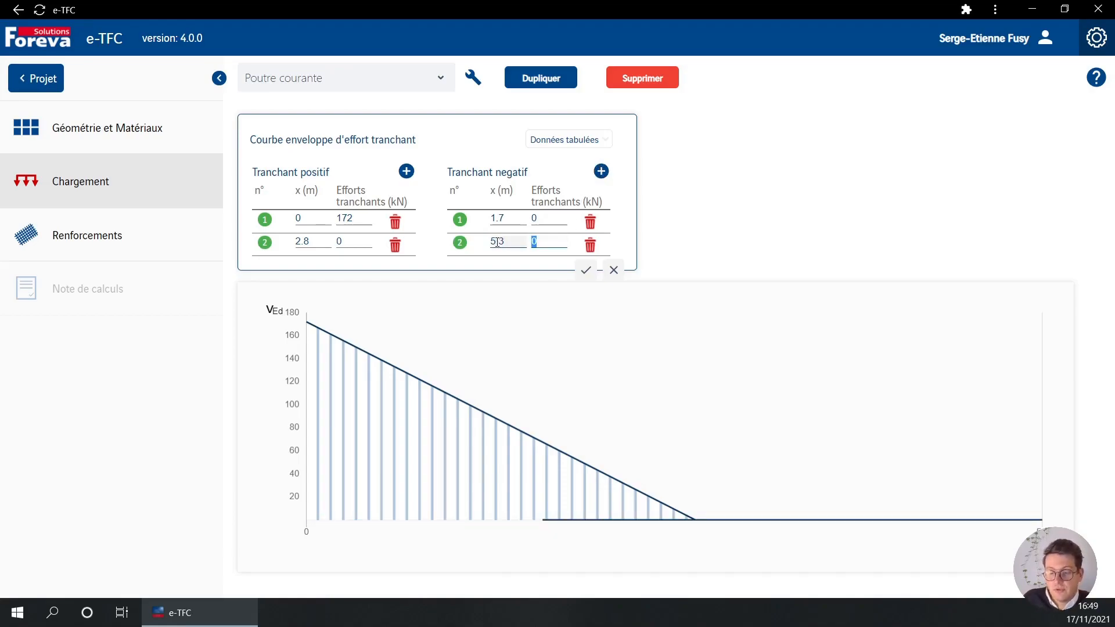
type("172")
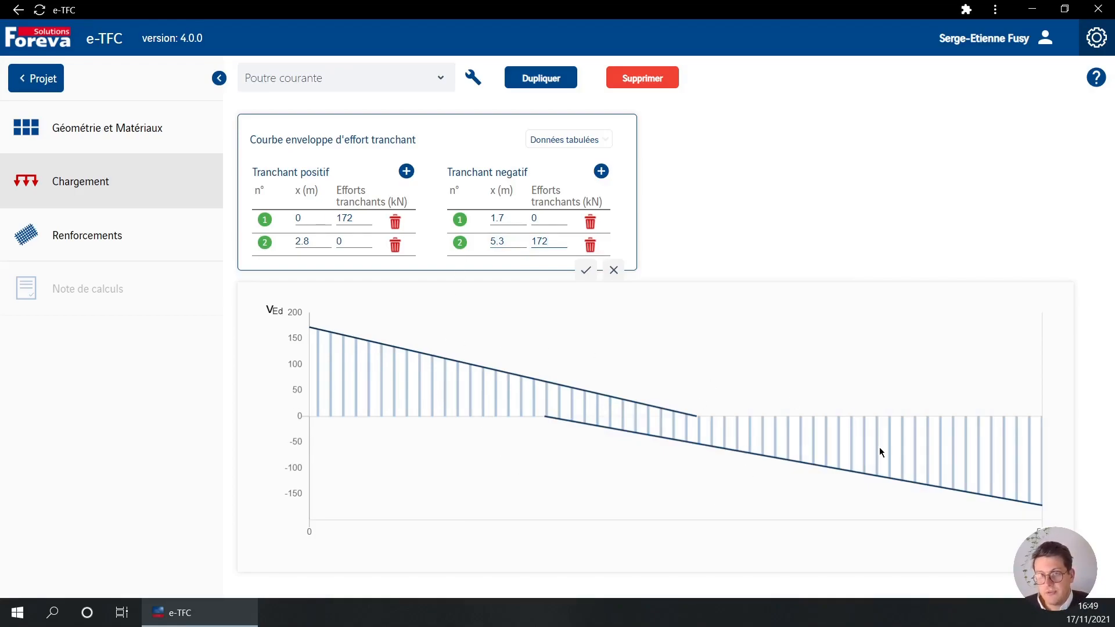
Step: Return the shear envelope curve to Bi-Triangulaire and save the loading
left_click(547, 143)
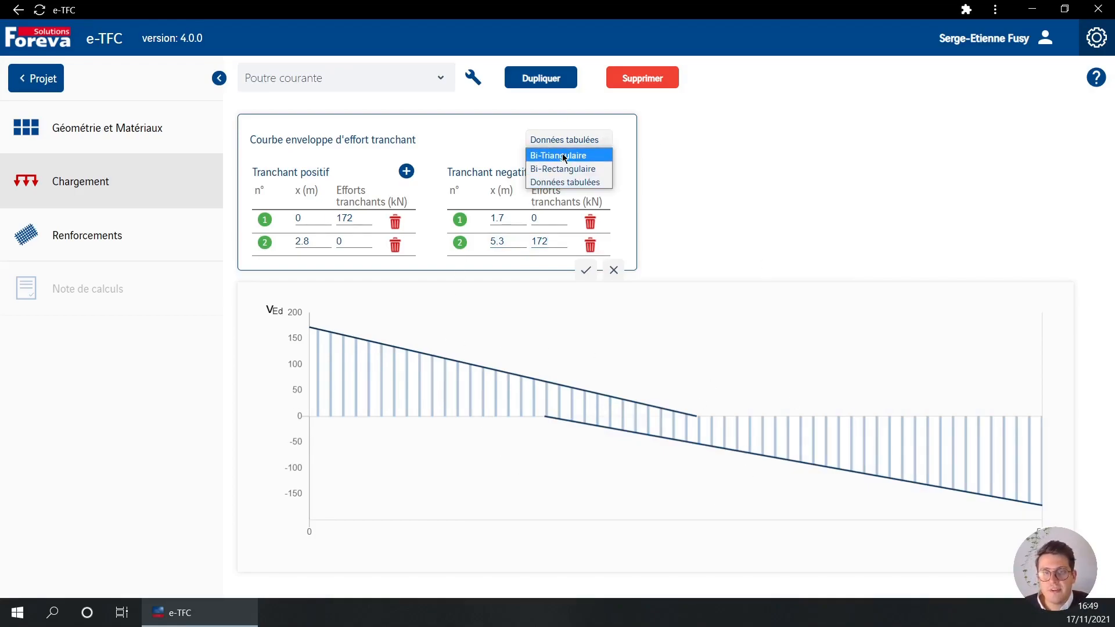
left_click(567, 152)
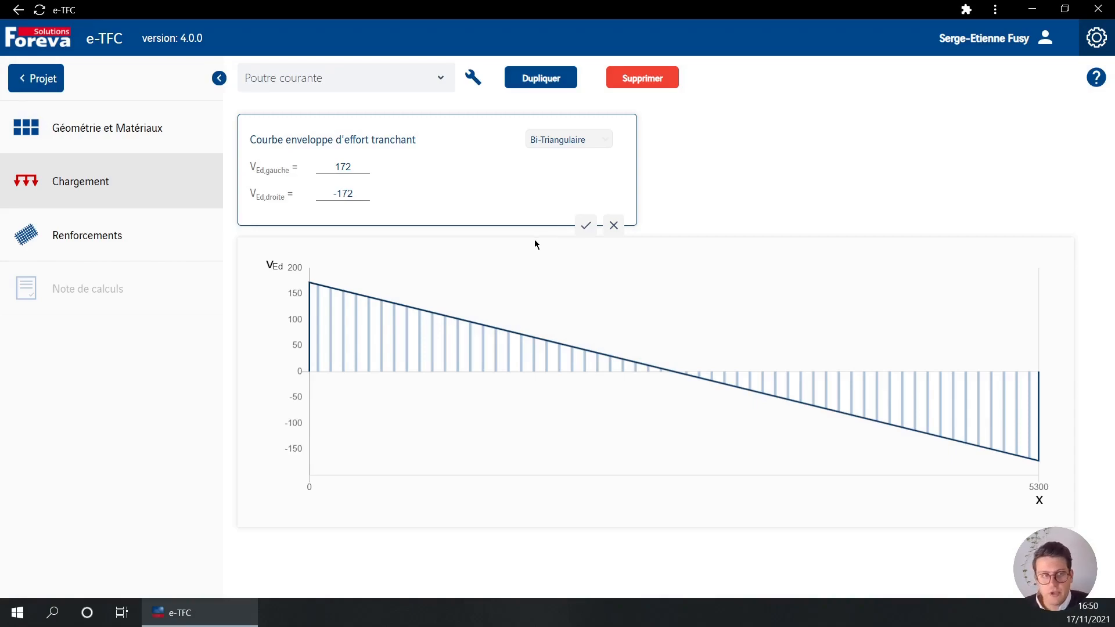
left_click(587, 226)
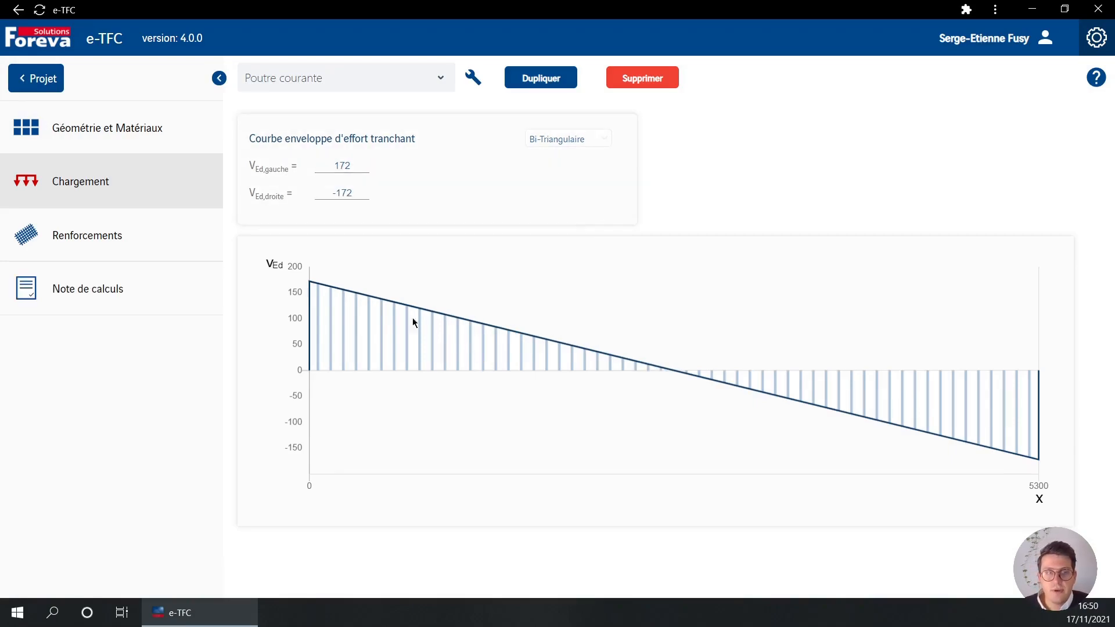
Step: Open the beam's reinforcements and set the anchorage type to Bandes en U ancrées dans le hourdis par des mèches Foreva
left_click(136, 242)
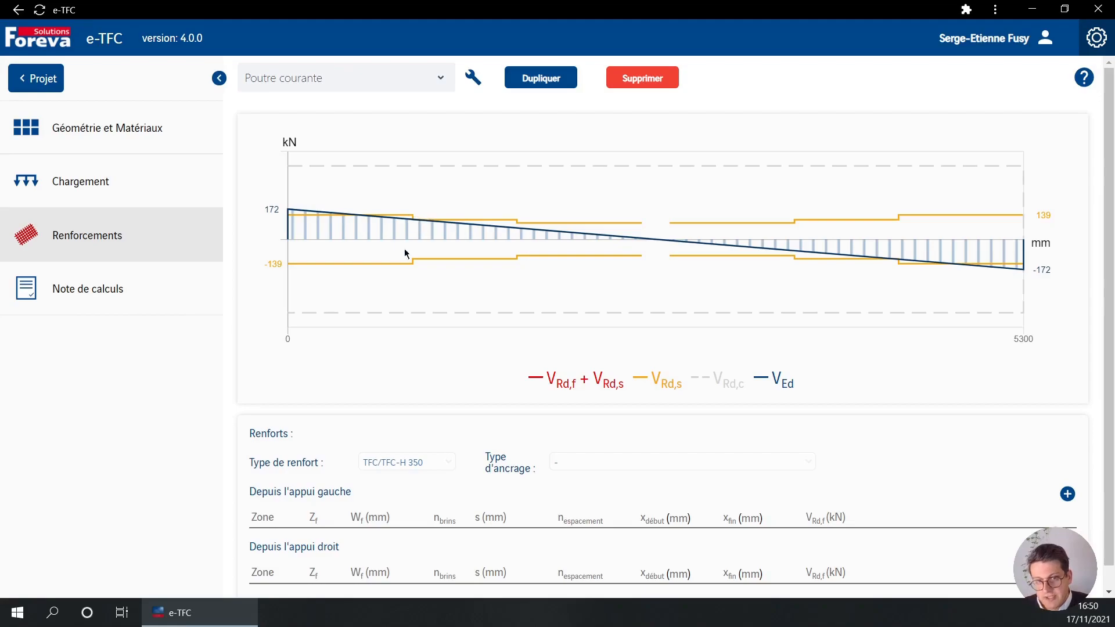
scroll(466, 377, "down", 1)
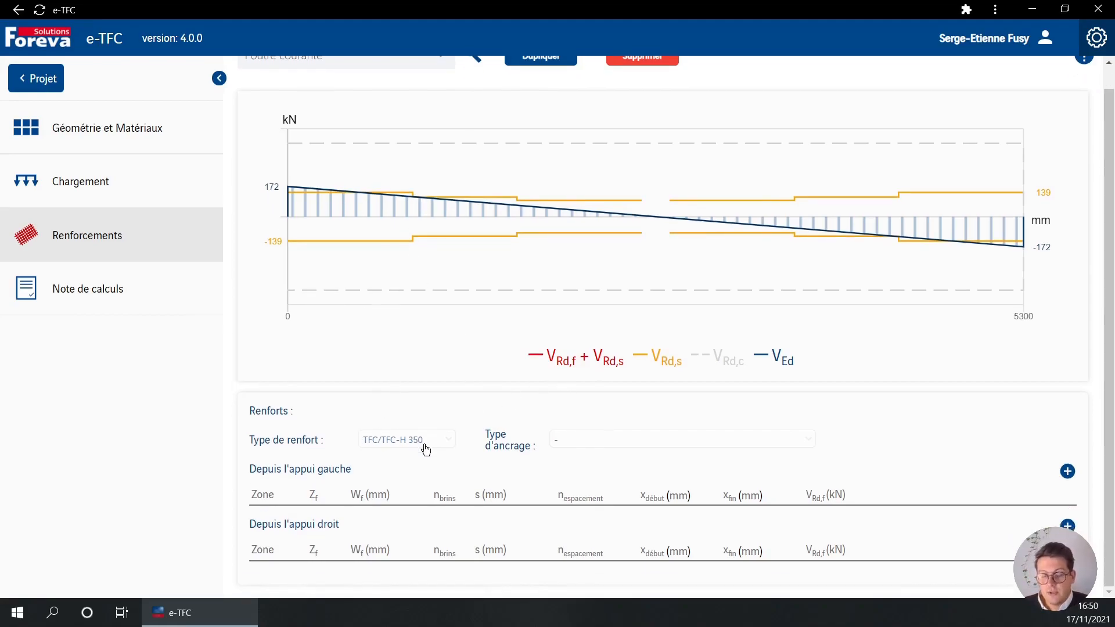
left_click(639, 444)
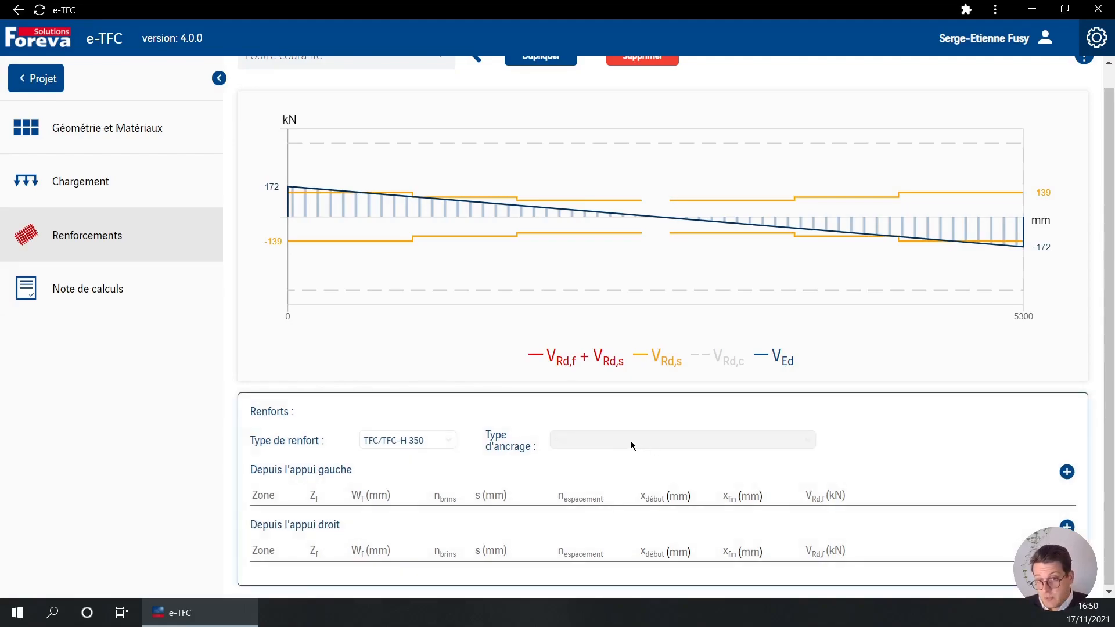
left_click(631, 441)
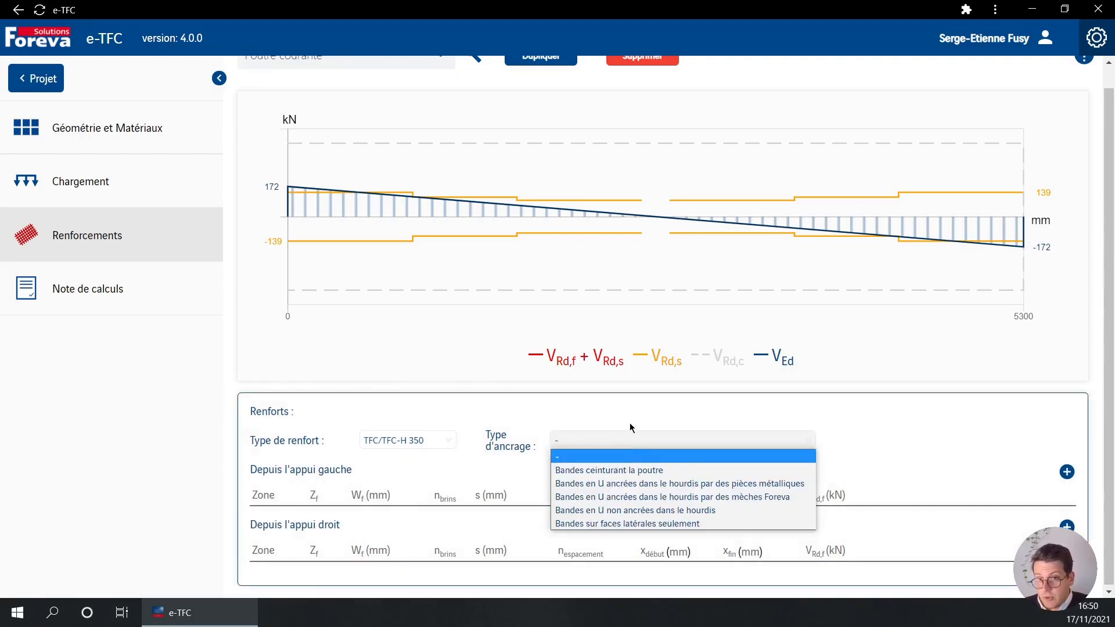
left_click(657, 498)
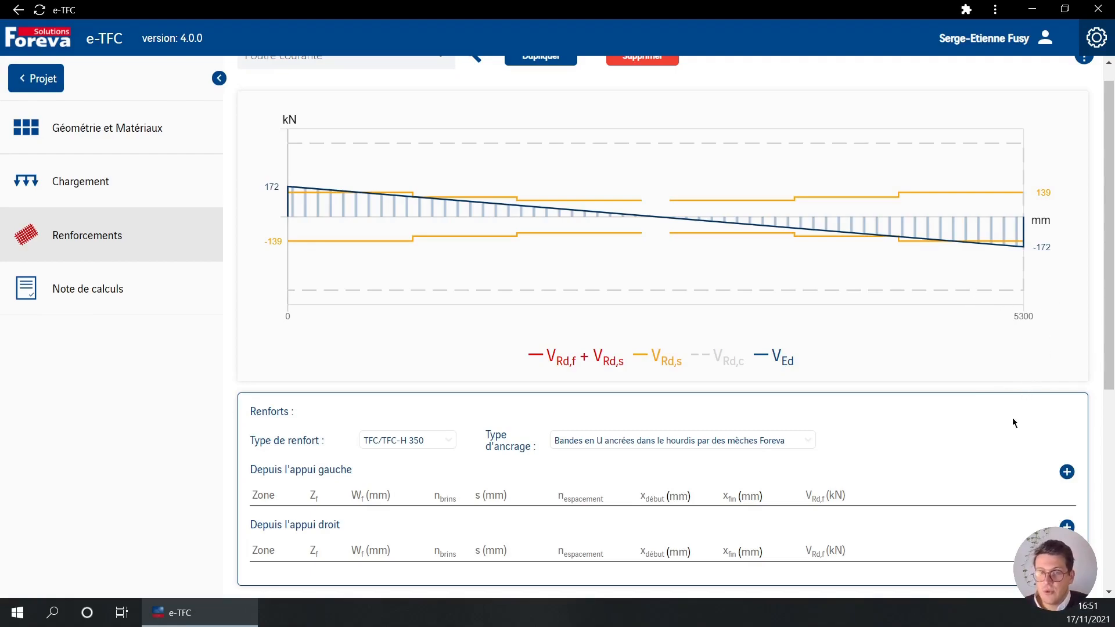
Step: Add a reinforcement strip zone from the left support with width Wf 75 mm, spacing s 300 mm and 4 spacings
left_click(1067, 471)
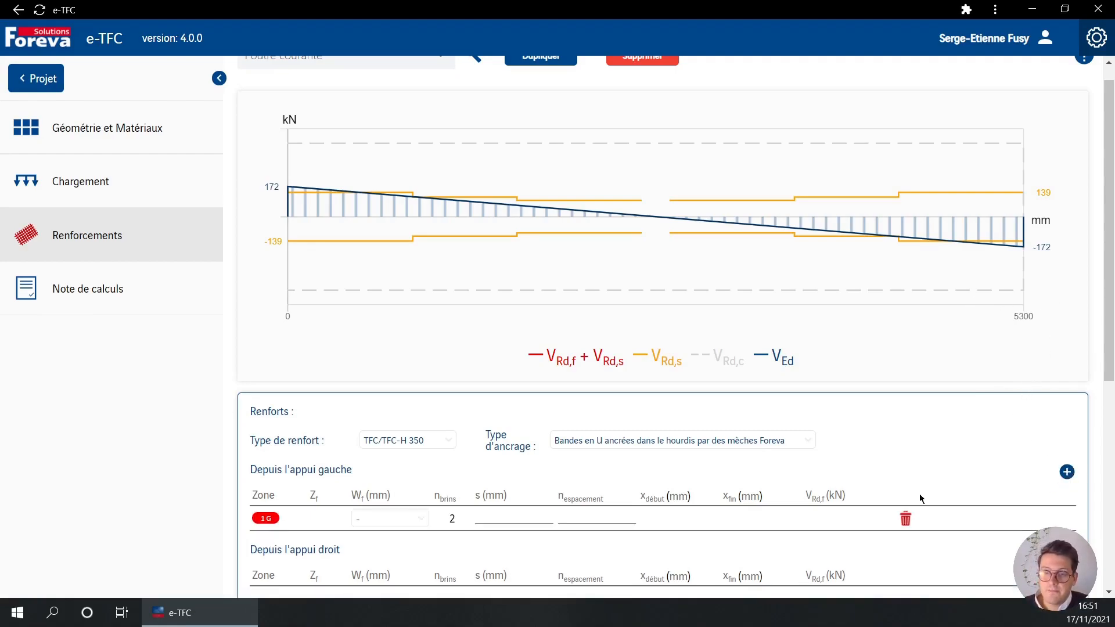
left_click(388, 520)
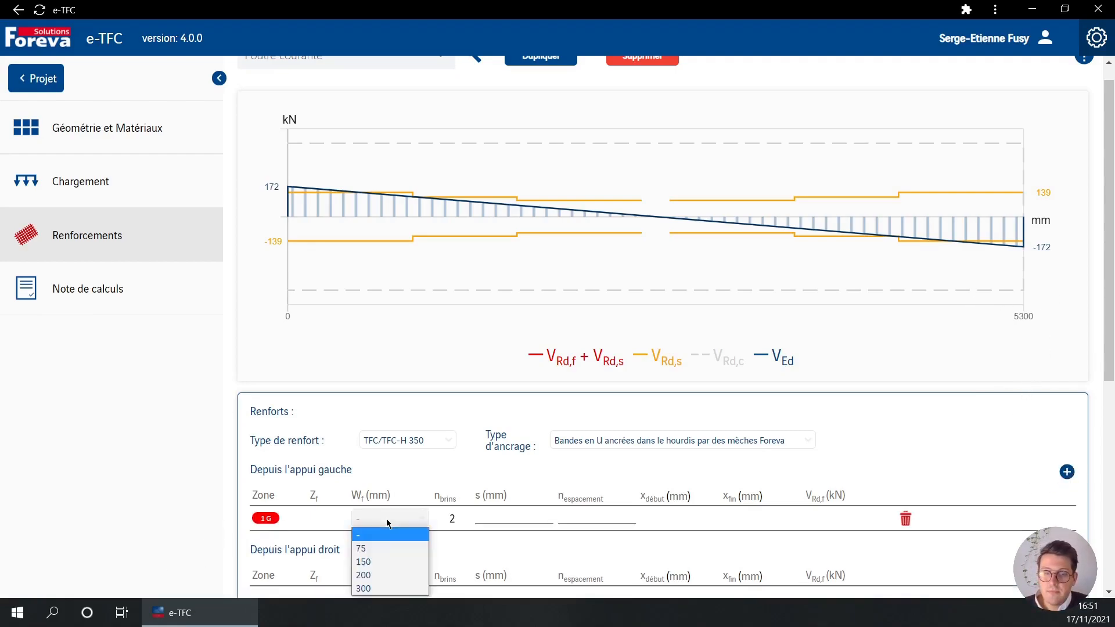
left_click(403, 549)
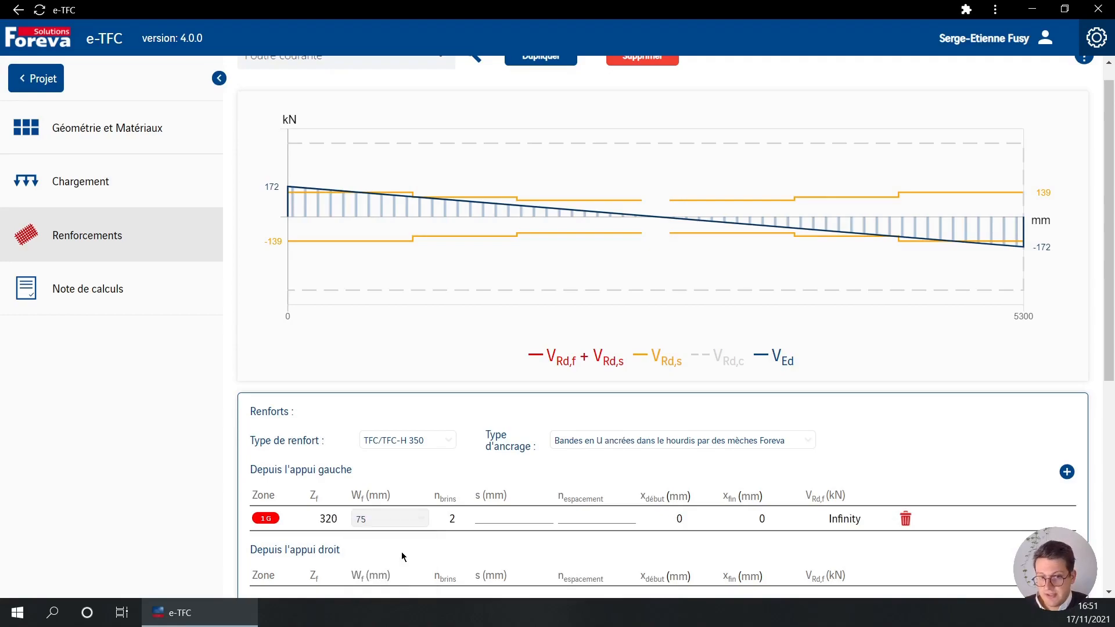
left_click(499, 515)
type("300")
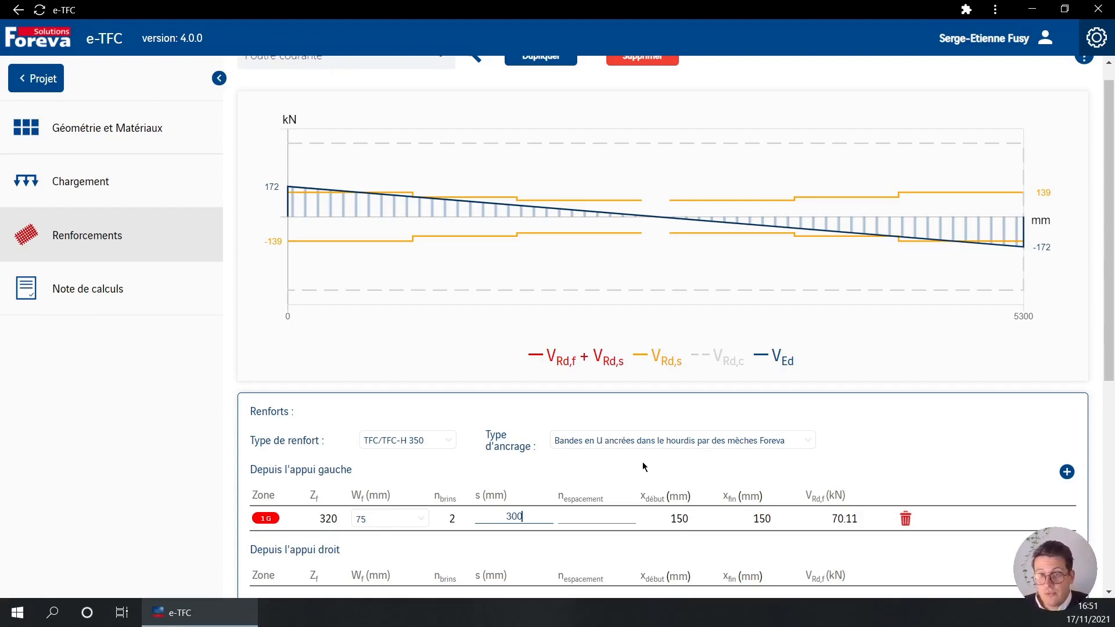
left_click(592, 490)
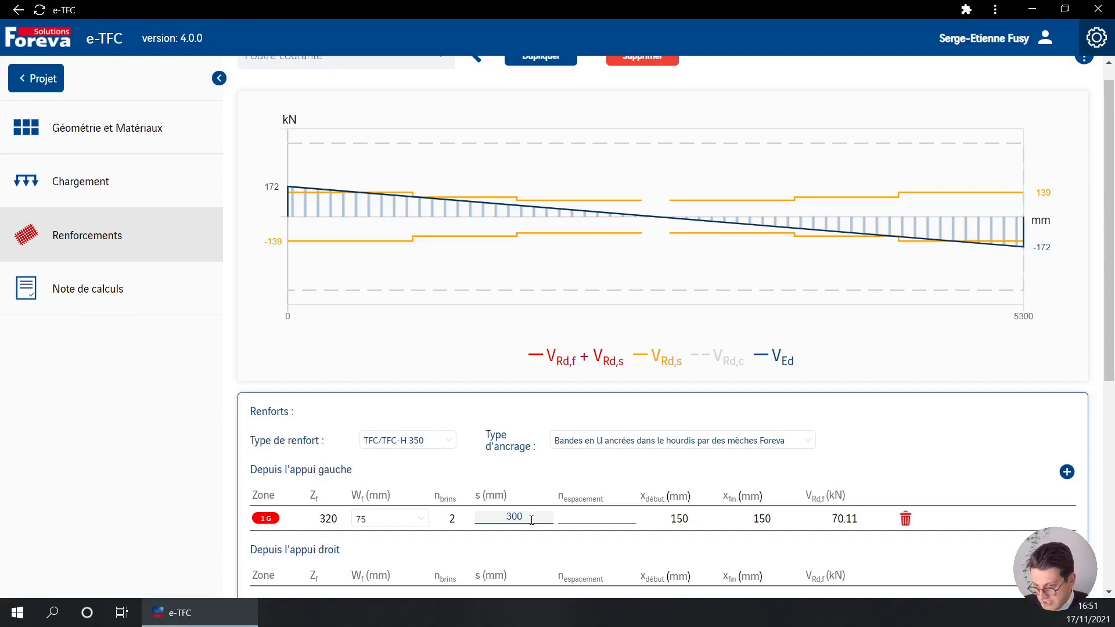
left_click(600, 519)
type("4")
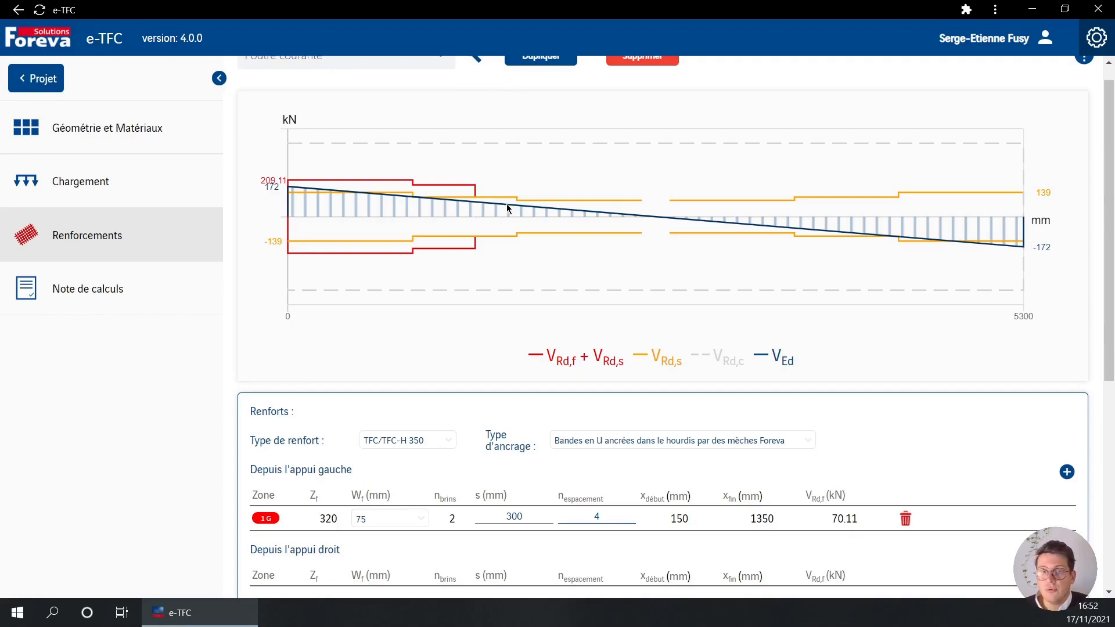
Step: Add a right-support strip zone with width Wf 75 mm, spacing s 300 mm and 4 spacings, and save the reinforcements
scroll(546, 287, "down", 6)
scroll(874, 255, "up", 4)
scroll(1052, 360, "down", 4)
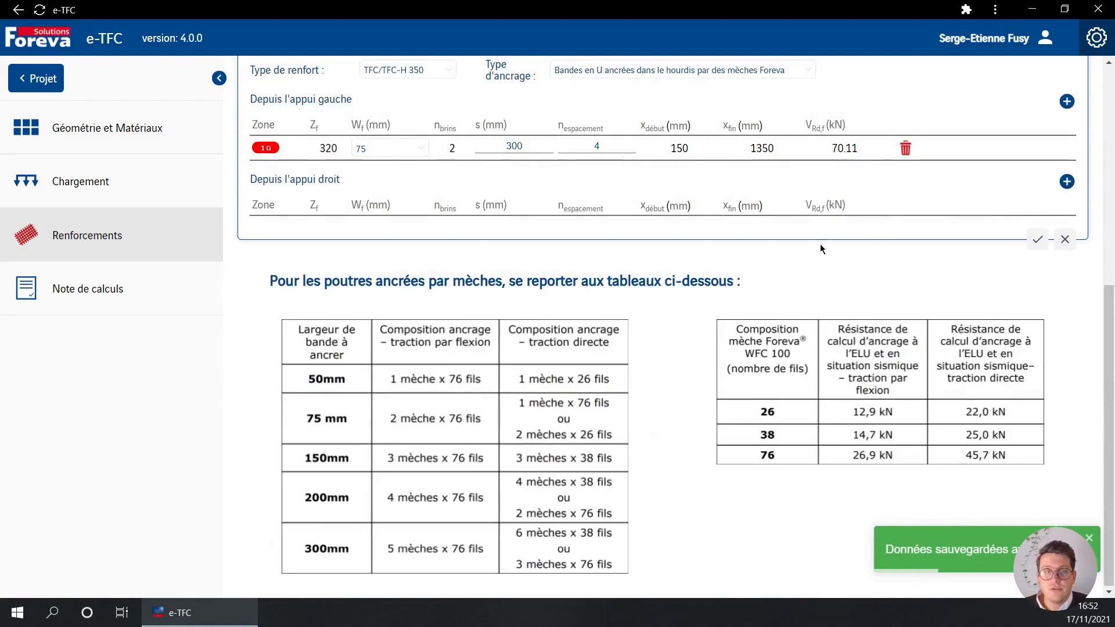
left_click(1068, 183)
left_click(389, 227)
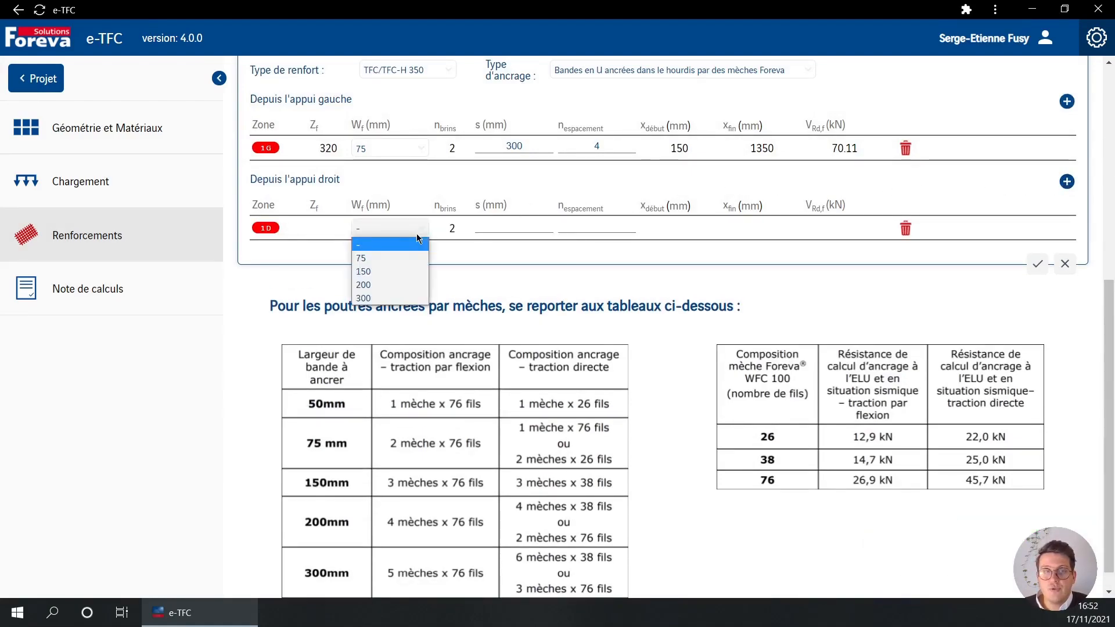
left_click(387, 258)
left_click(514, 232)
type("300")
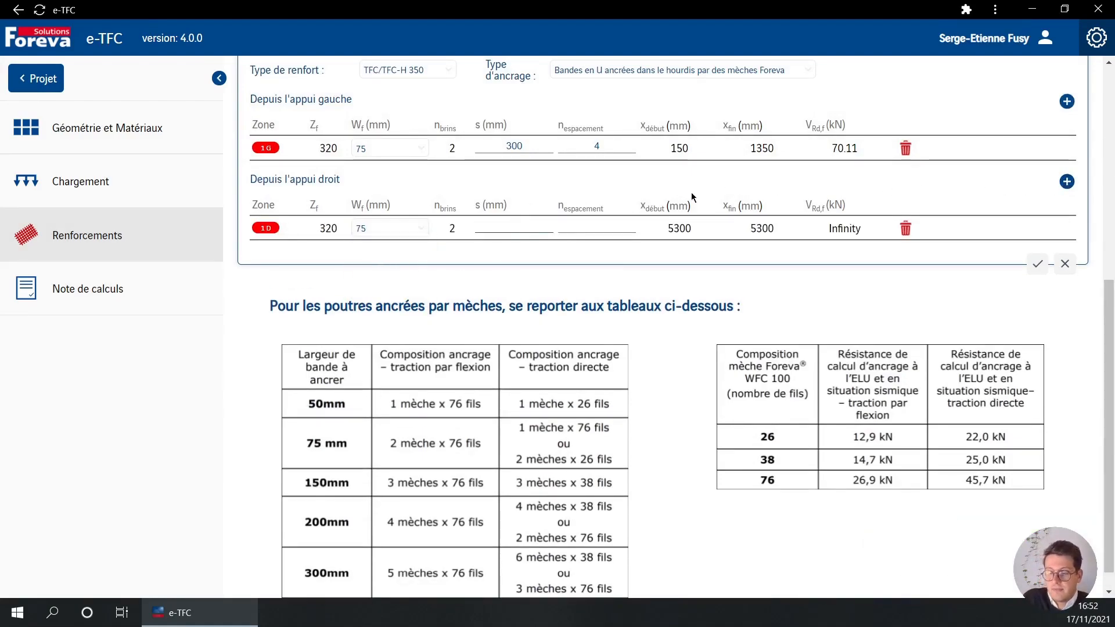
left_click(617, 221)
type("4")
left_click(1037, 264)
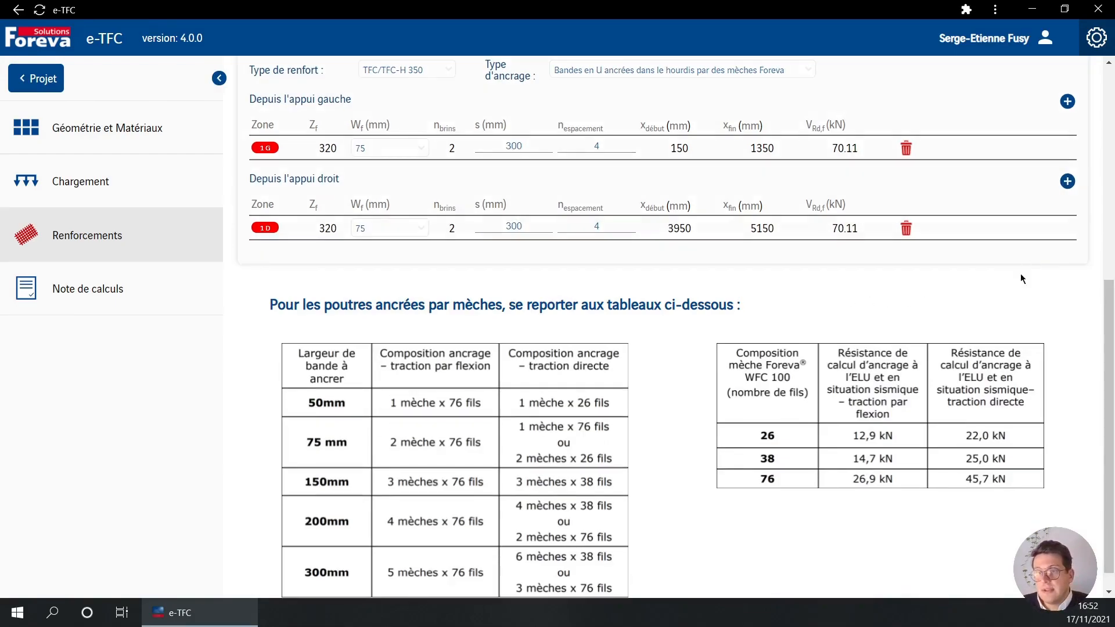
Step: Open the beam's Note de calculs and review its materials and geometry section and its cover page with the table of contents
left_click(140, 279)
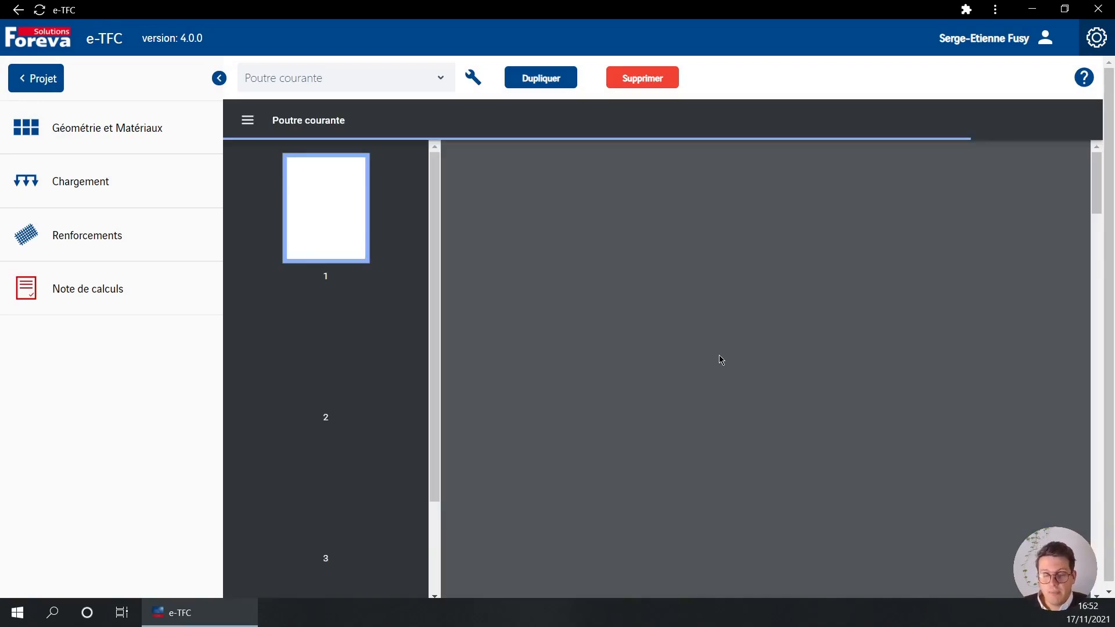
scroll(723, 361, "down", 10)
scroll(724, 365, "down", 8)
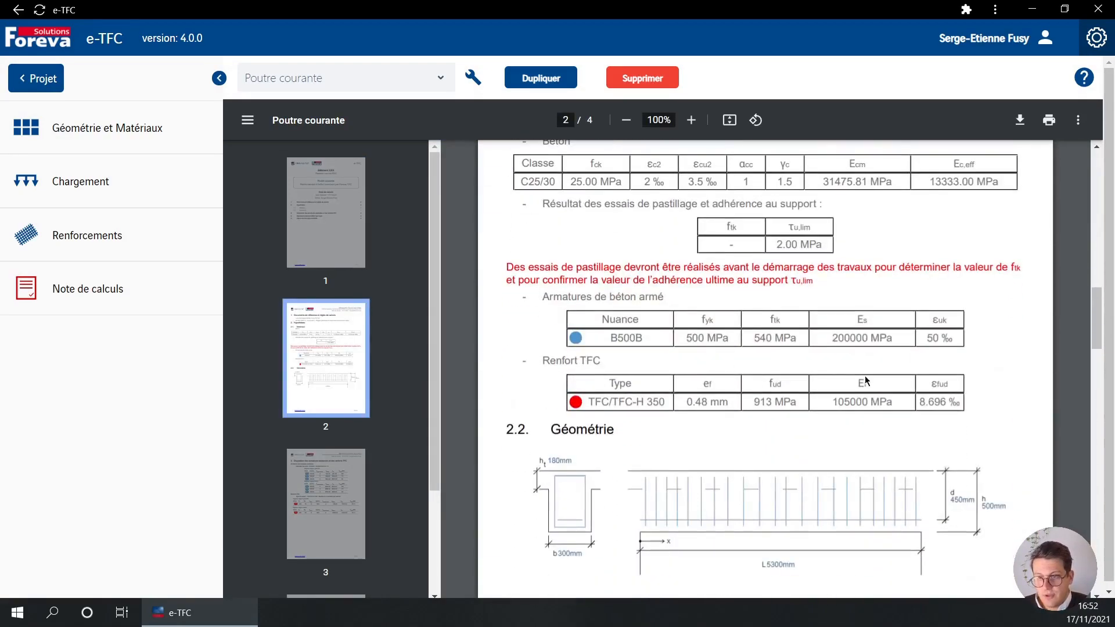
left_click_drag(1099, 325, 1075, 215)
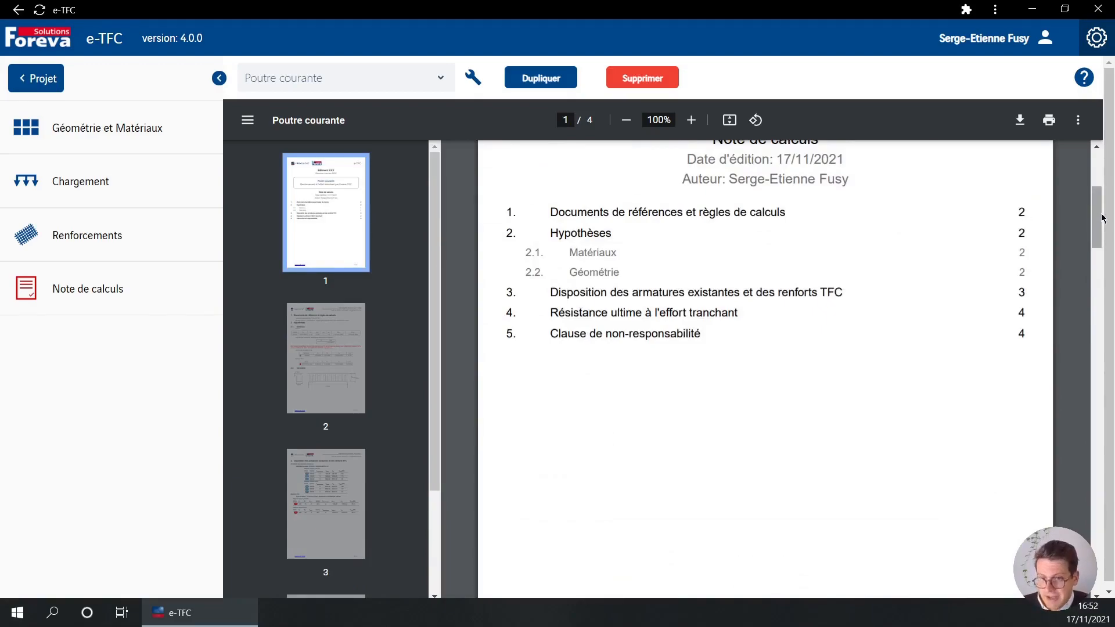
left_click_drag(1098, 224, 1094, 195)
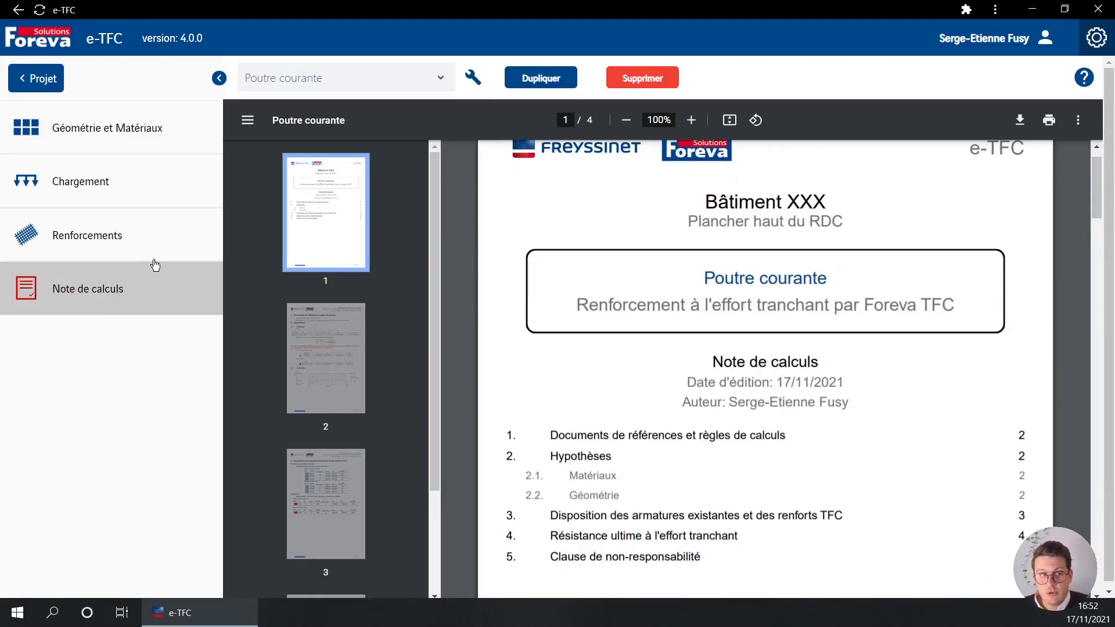
Step: Review the beam's TFC strip zones and shear resistance diagram, and its geometry, materials and stirrup zones
left_click(137, 241)
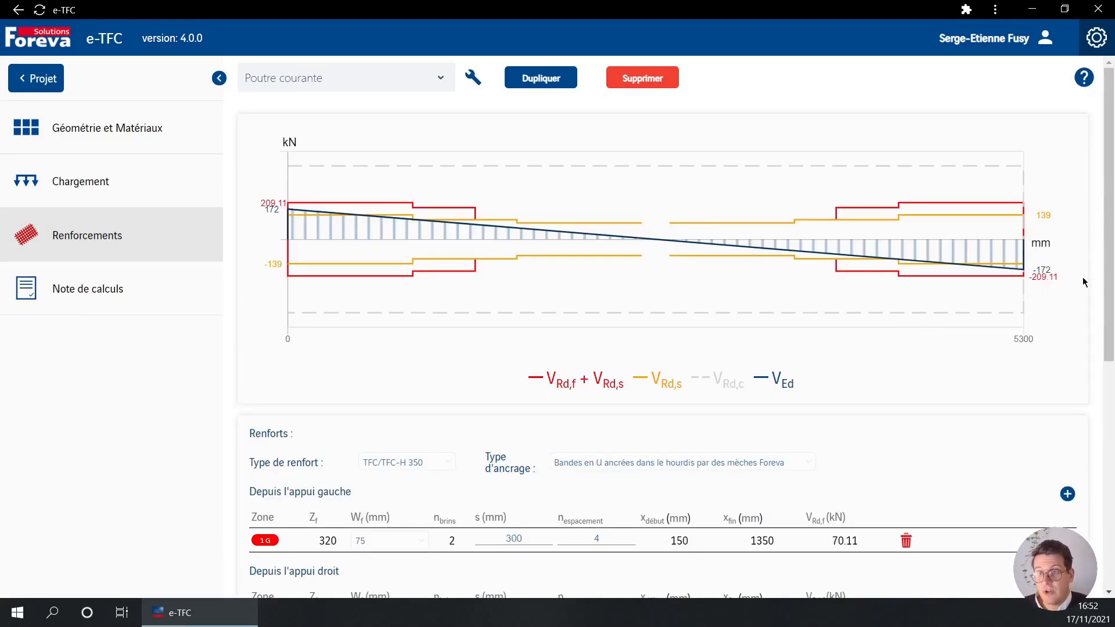
left_click_drag(1110, 276, 1111, 322)
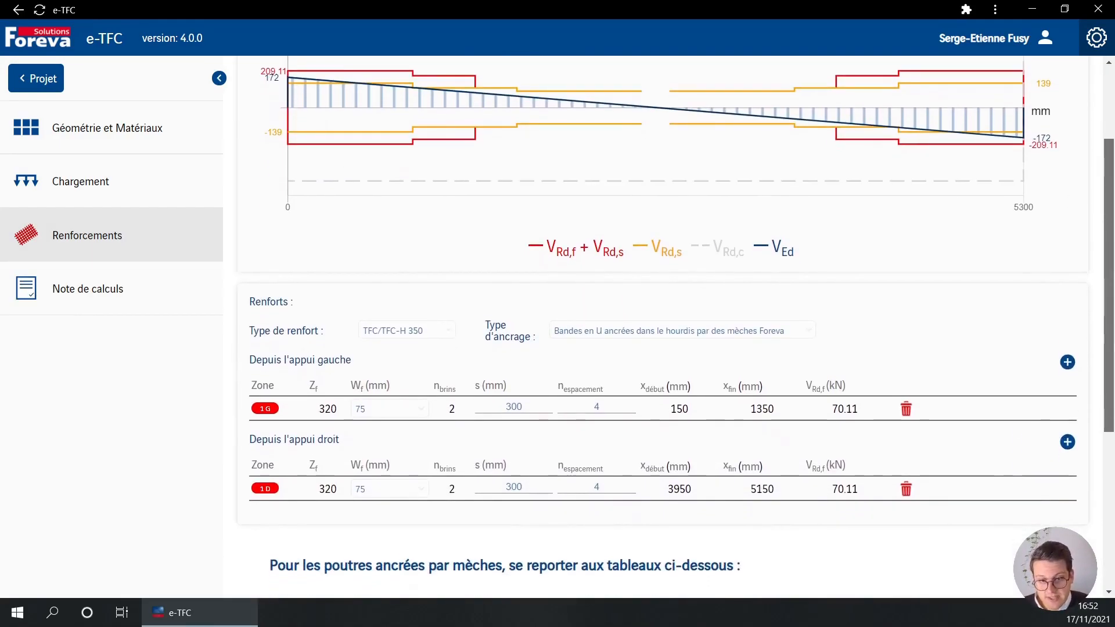
left_click(209, 139)
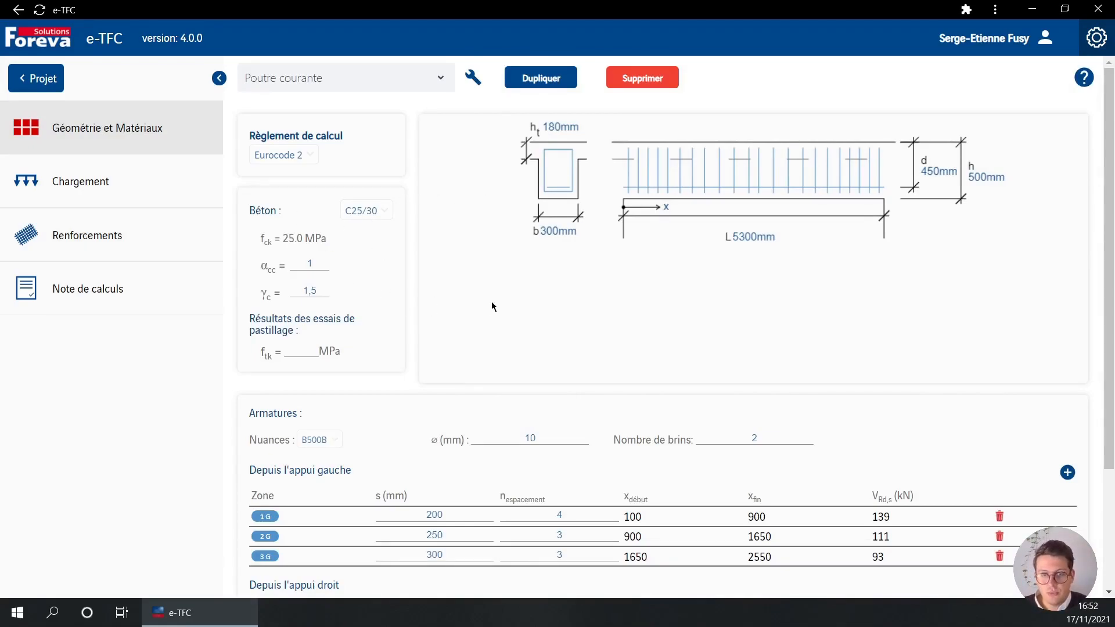
scroll(681, 404, "down", 3)
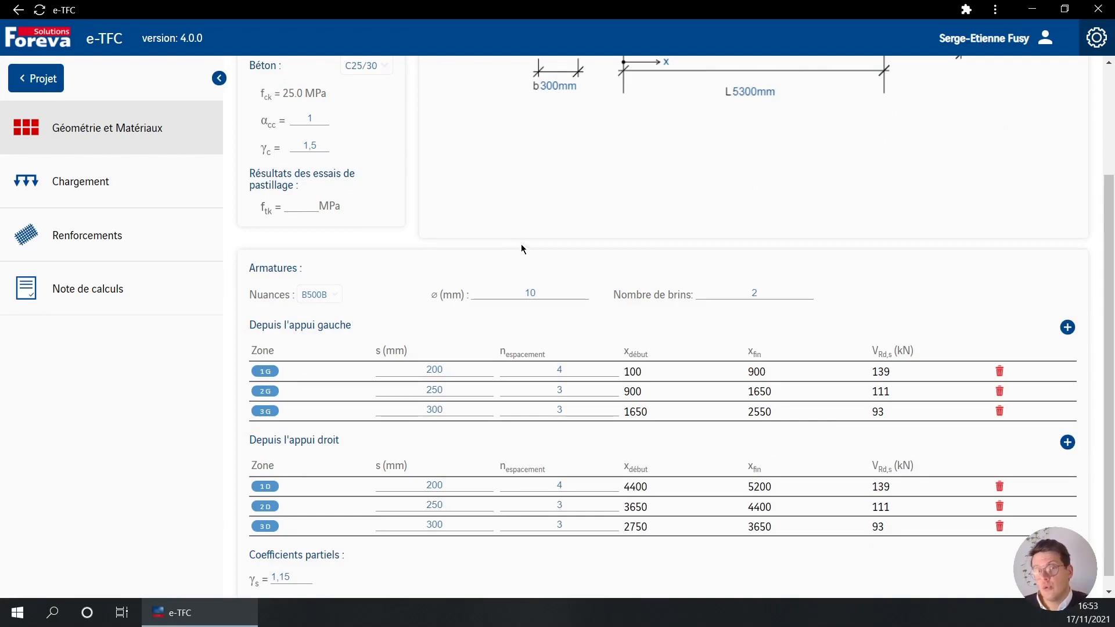
scroll(548, 244, "up", 3)
scroll(469, 354, "down", 3)
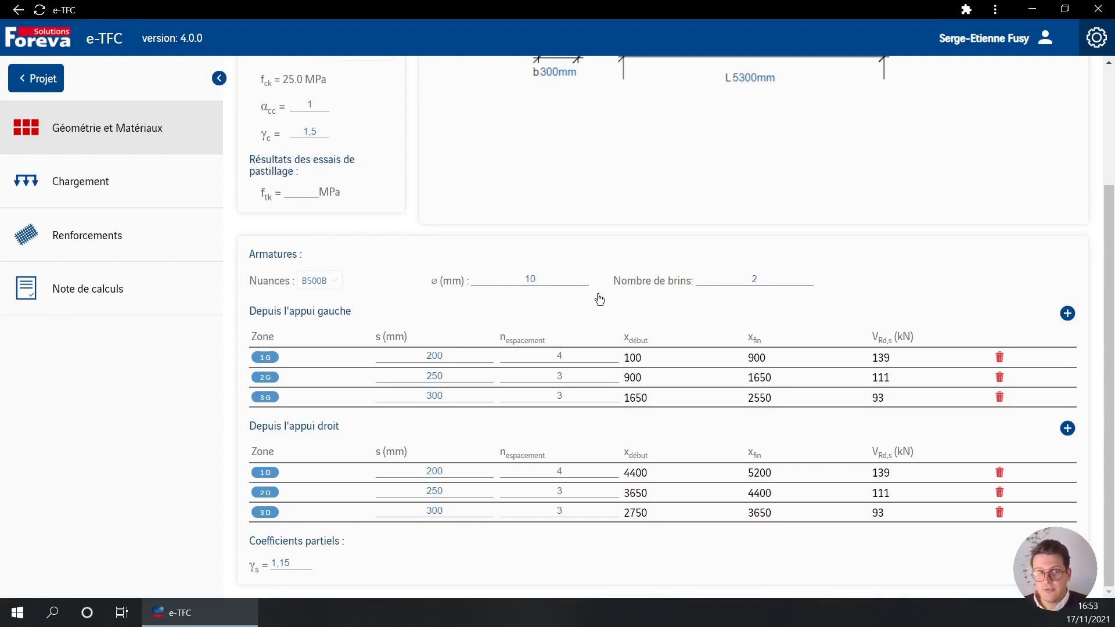
Step: Check the beam's shear envelope loading and return to the stirrup zones in its geometry and materials data
left_click(141, 177)
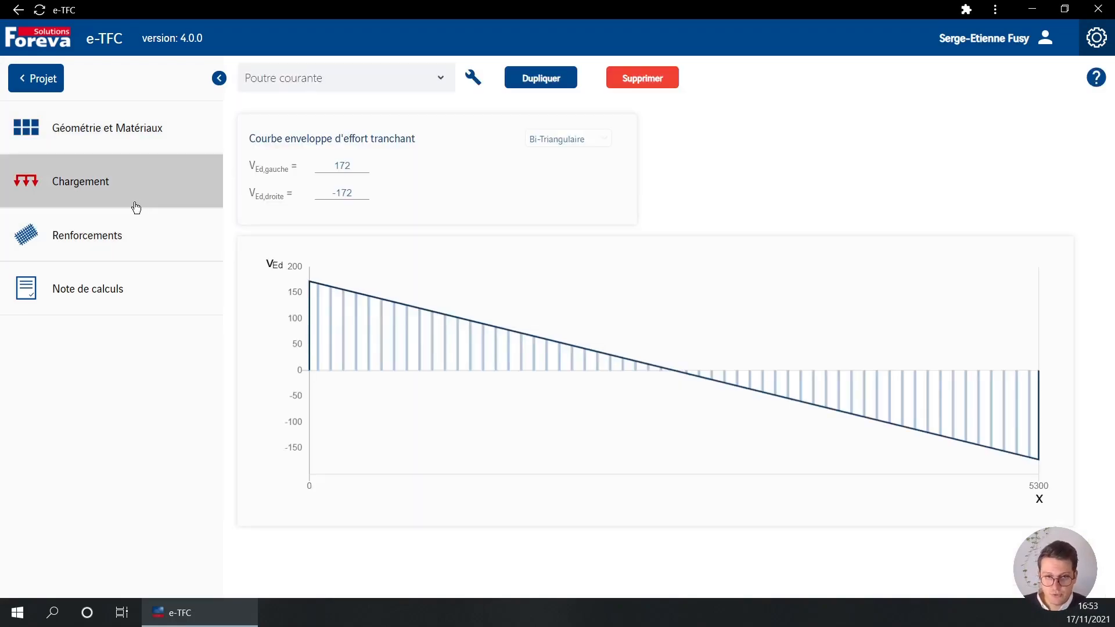
left_click(124, 133)
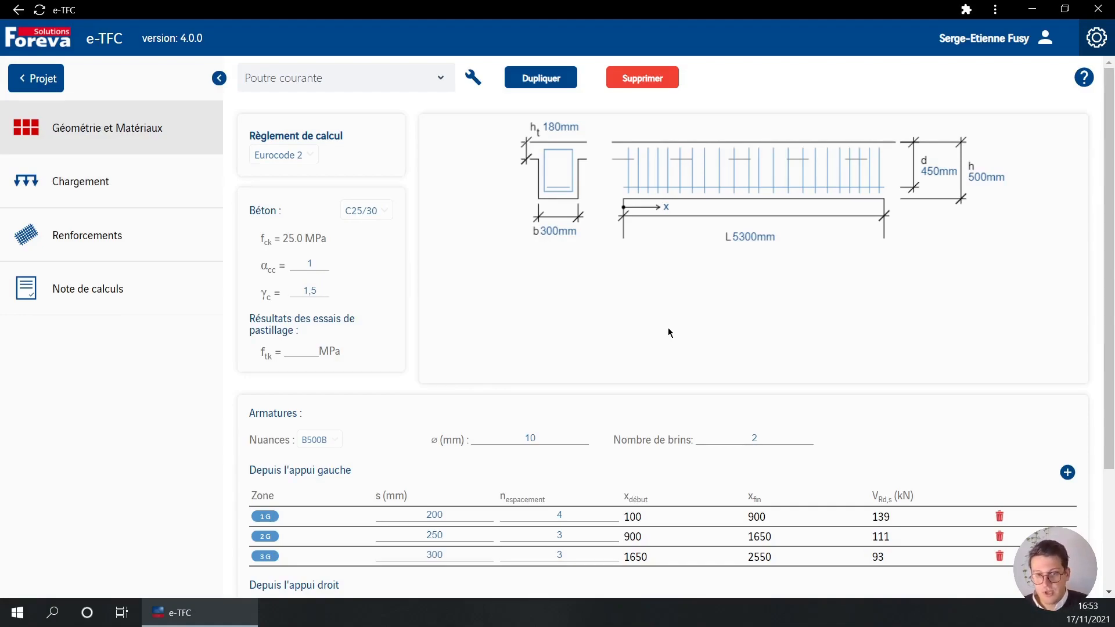
left_click_drag(1108, 350, 1111, 465)
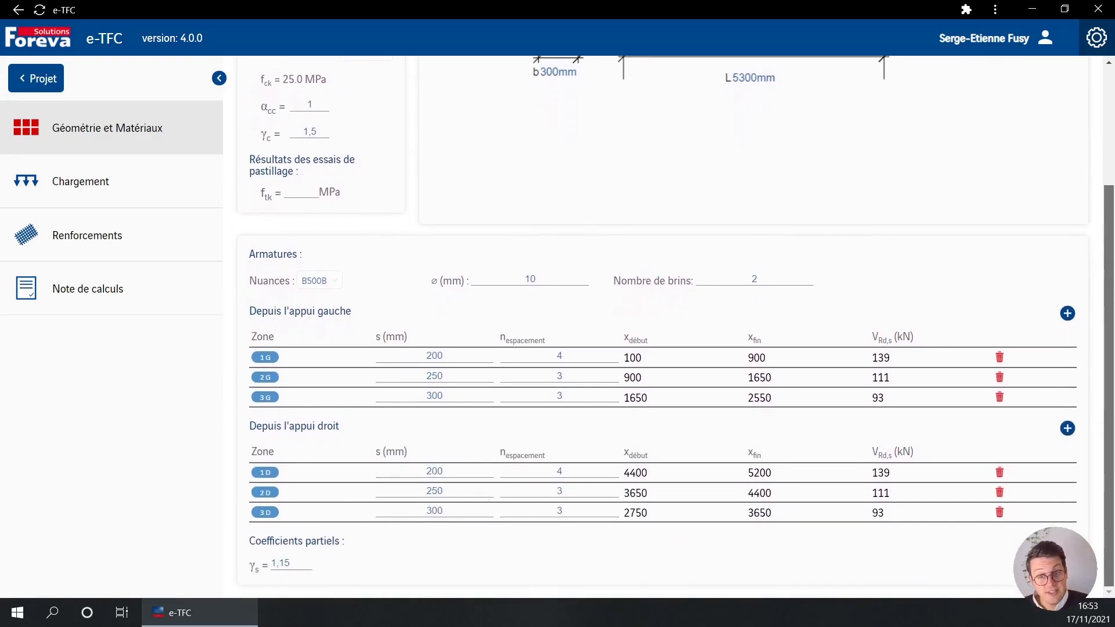